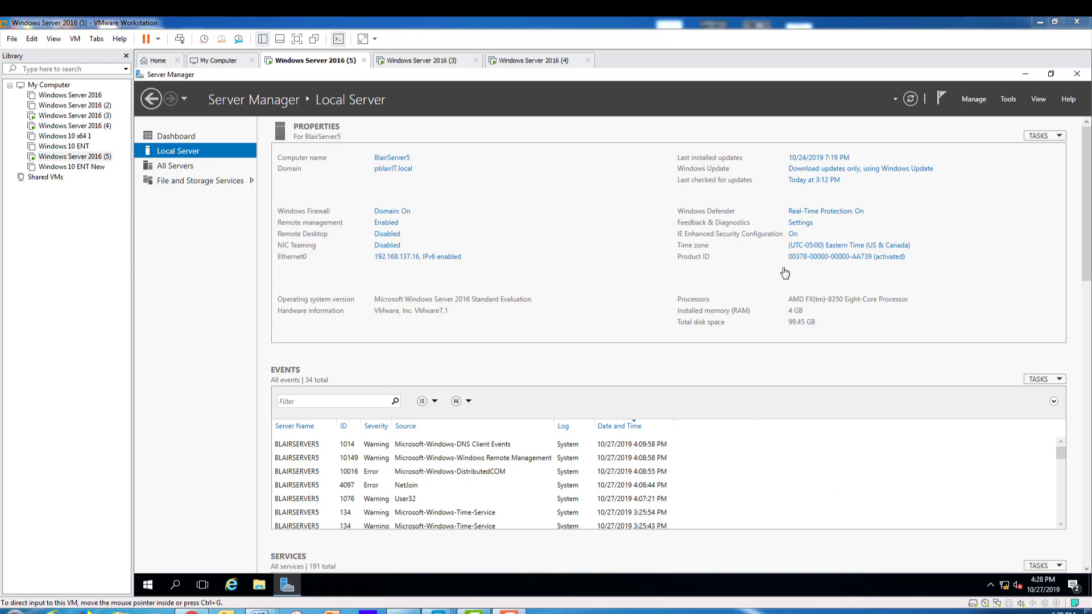
# Focus the virtual machine and briefly open, then dismiss, the Tools menu.
pyautogui.click(1010, 101)
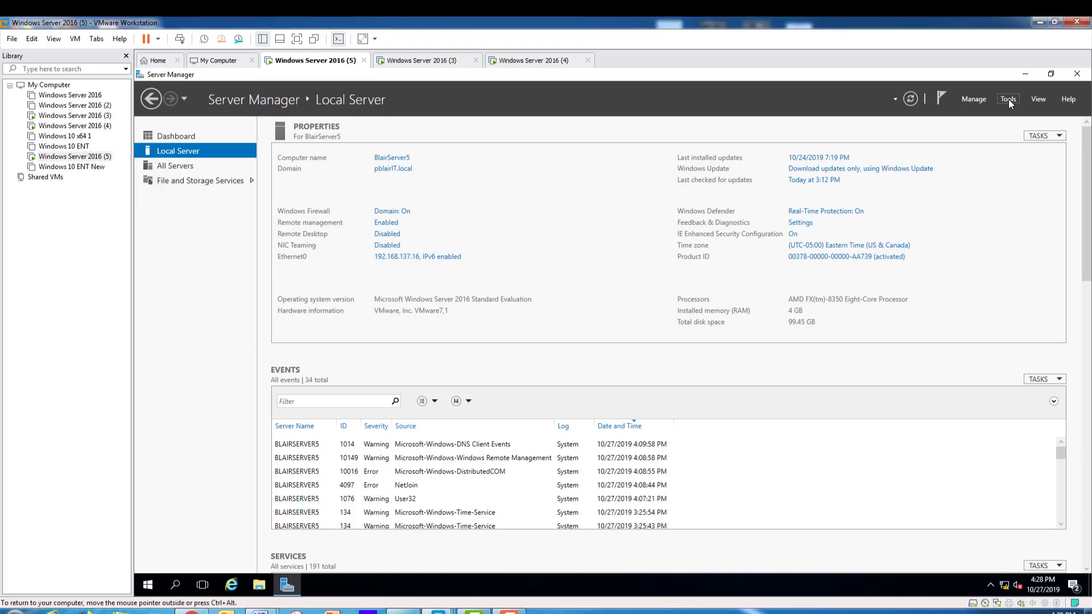
pyautogui.click(1008, 99)
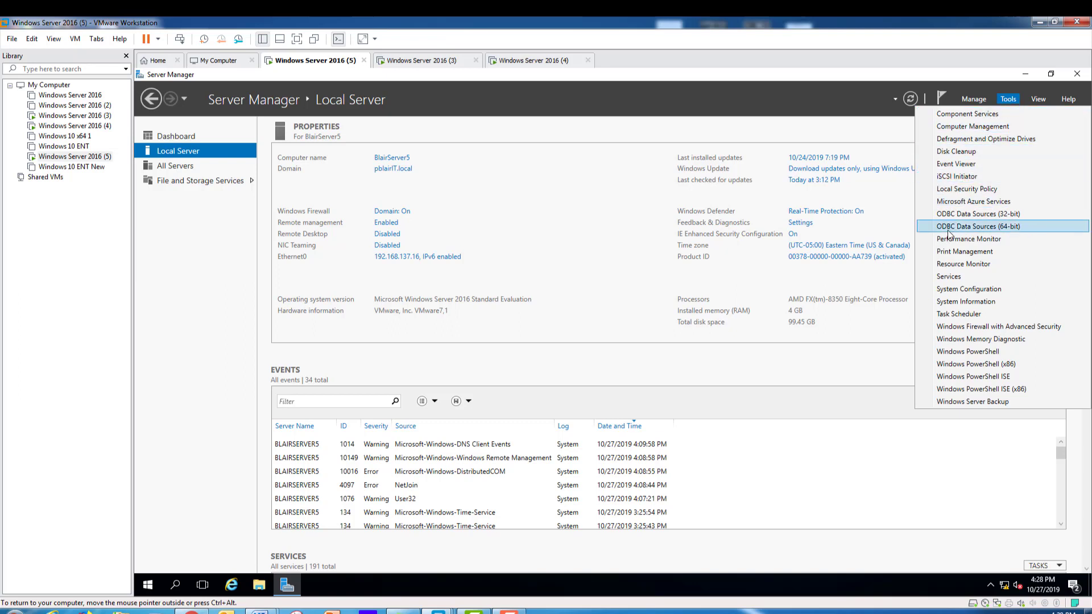
pyautogui.click(781, 101)
pyautogui.click(780, 100)
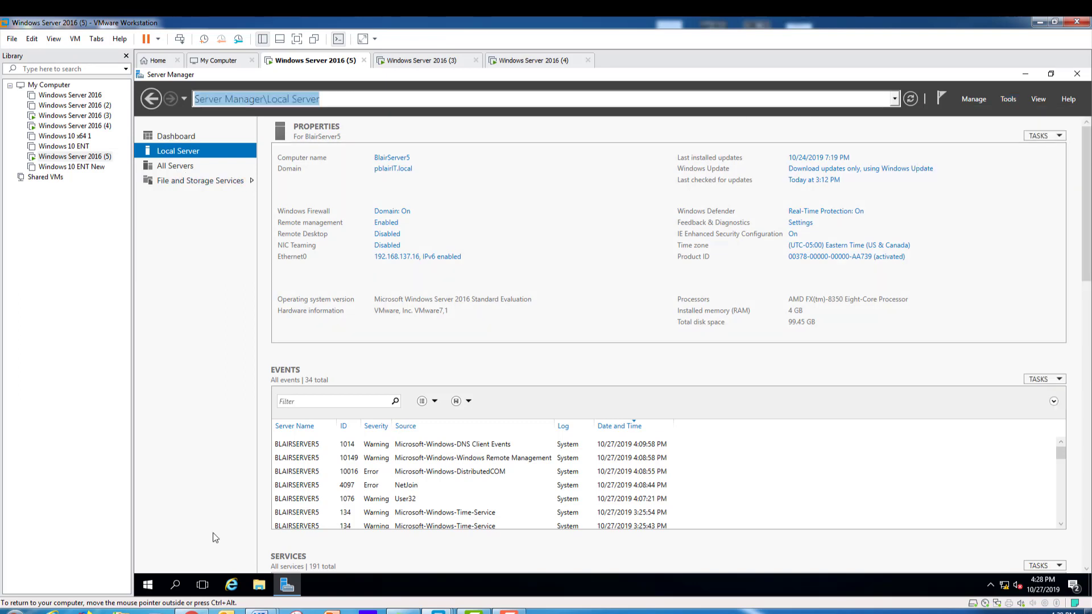
# From the Dashboard, start Add Roles and Features with role-based installation on BlairServer5.pblairIT.local.
pyautogui.click(179, 136)
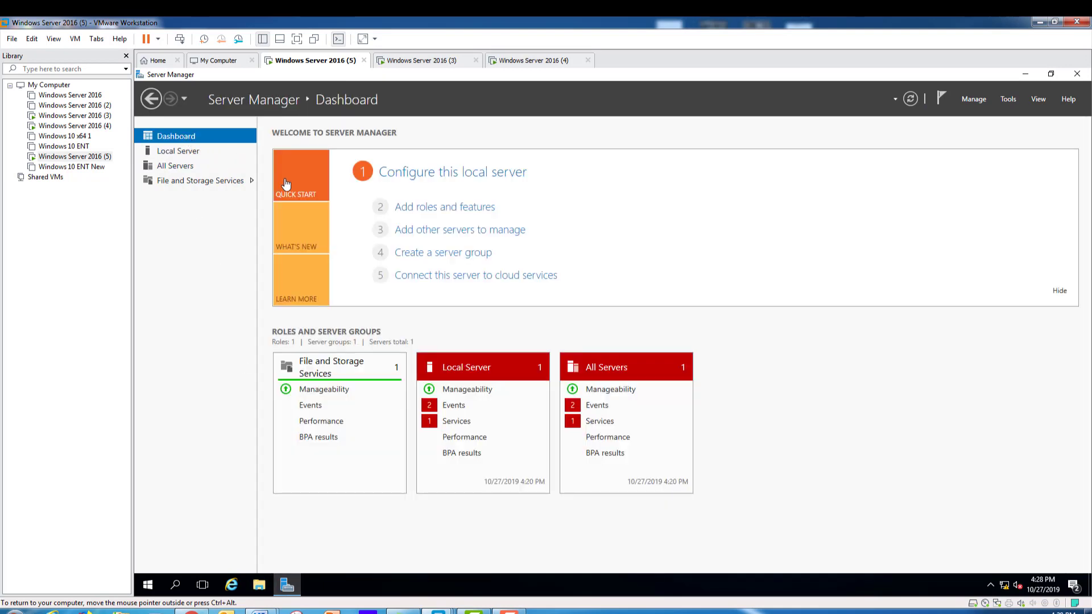
pyautogui.click(453, 213)
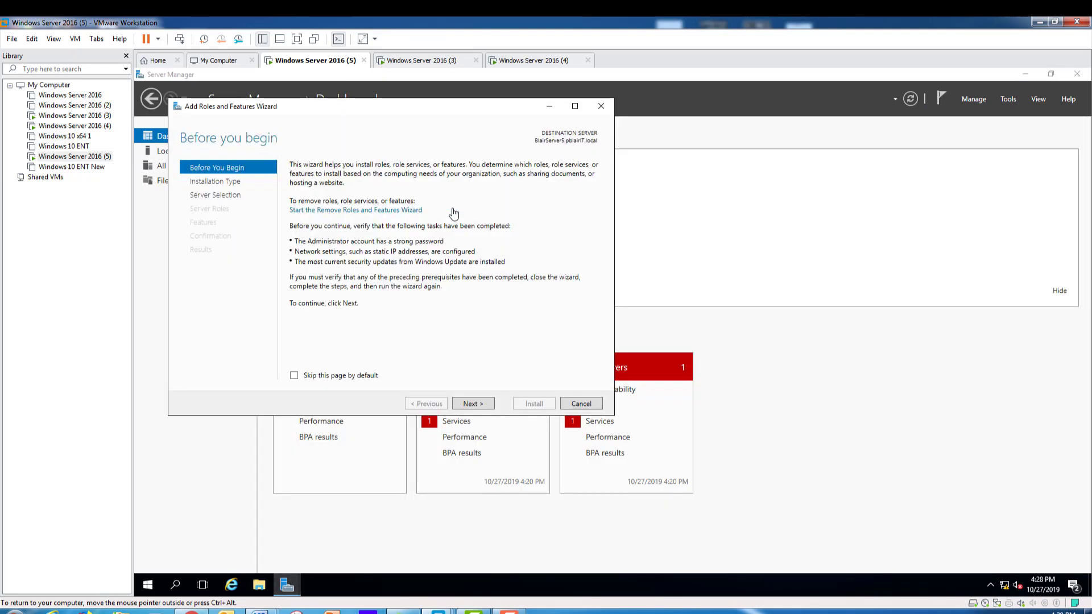
pyautogui.click(471, 405)
pyautogui.click(471, 404)
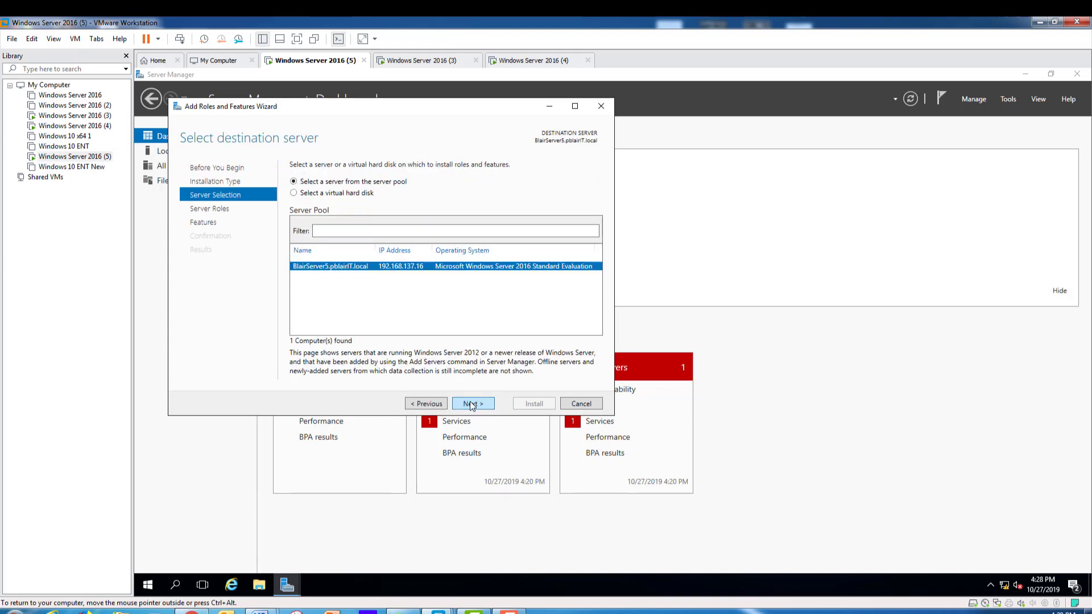
pyautogui.click(472, 405)
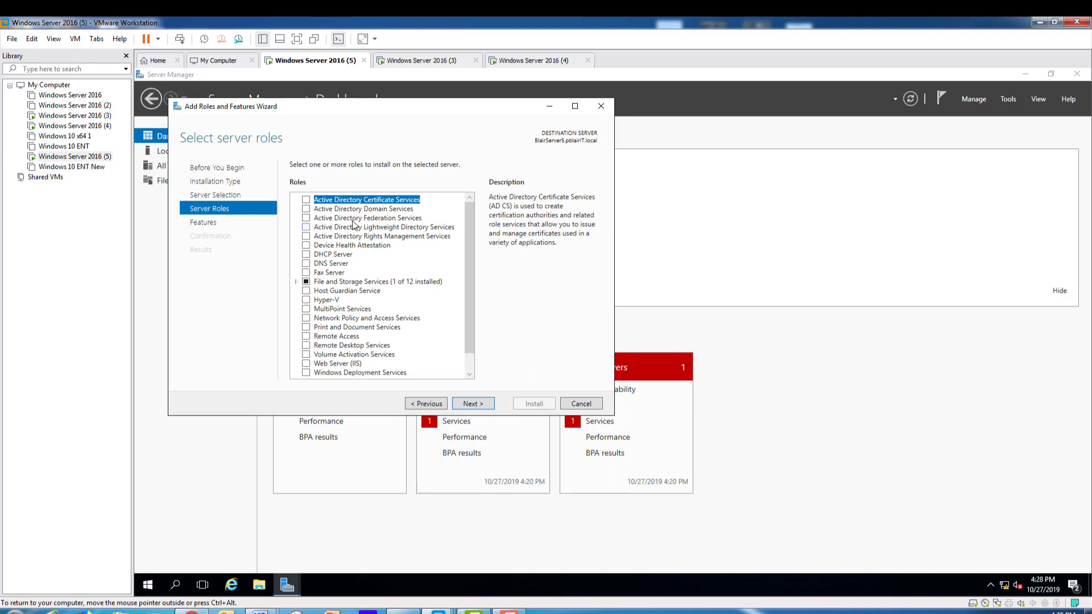
# Select the Active Directory Domain Services and DNS Server roles, including their required management tools.
pyautogui.click(306, 209)
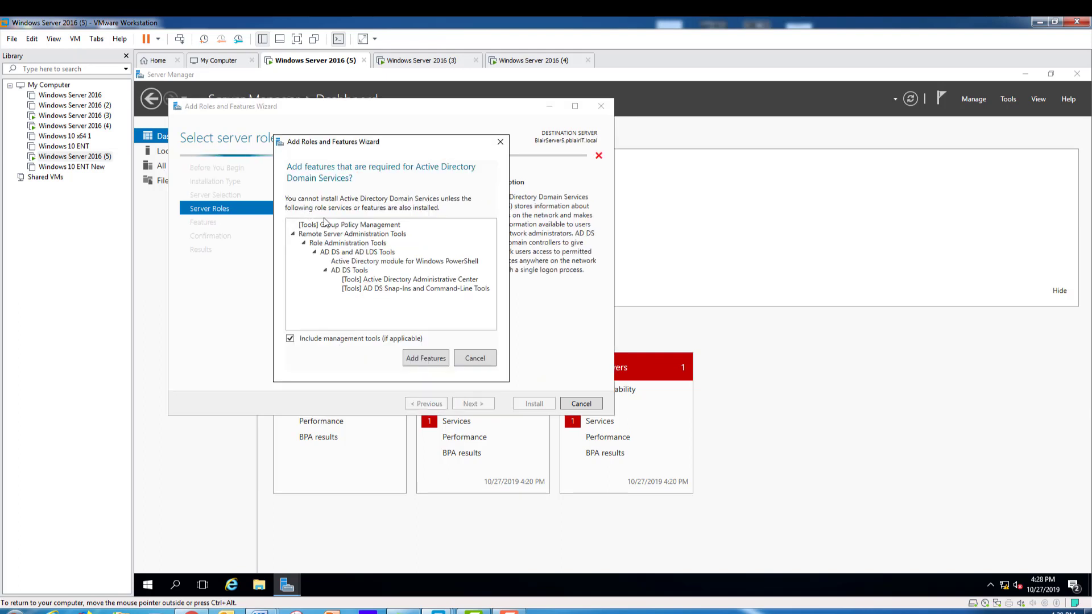
pyautogui.click(426, 357)
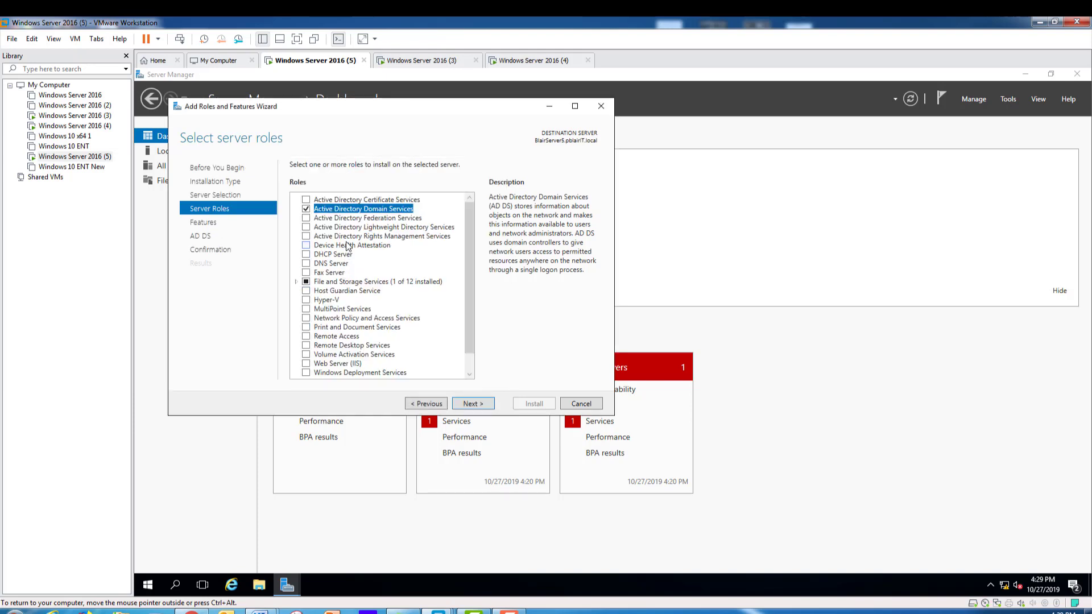
pyautogui.click(307, 265)
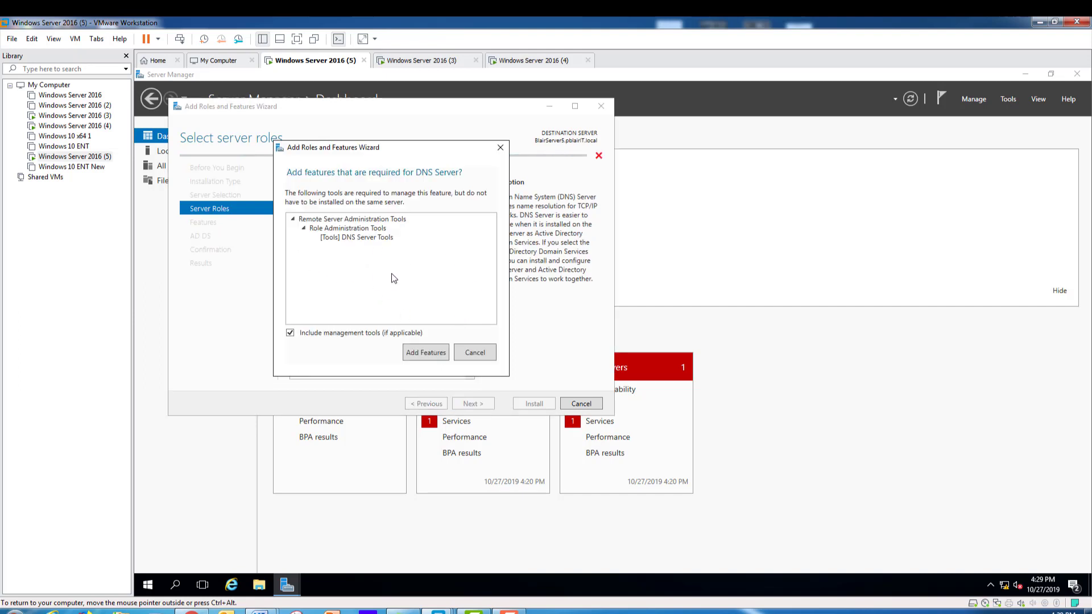
pyautogui.click(428, 352)
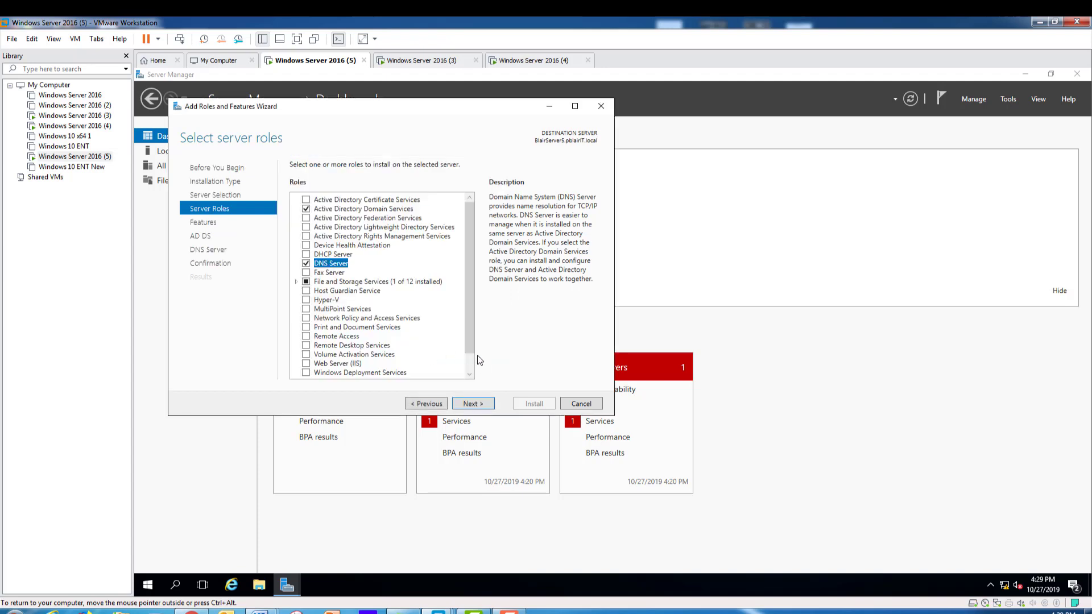
pyautogui.click(469, 405)
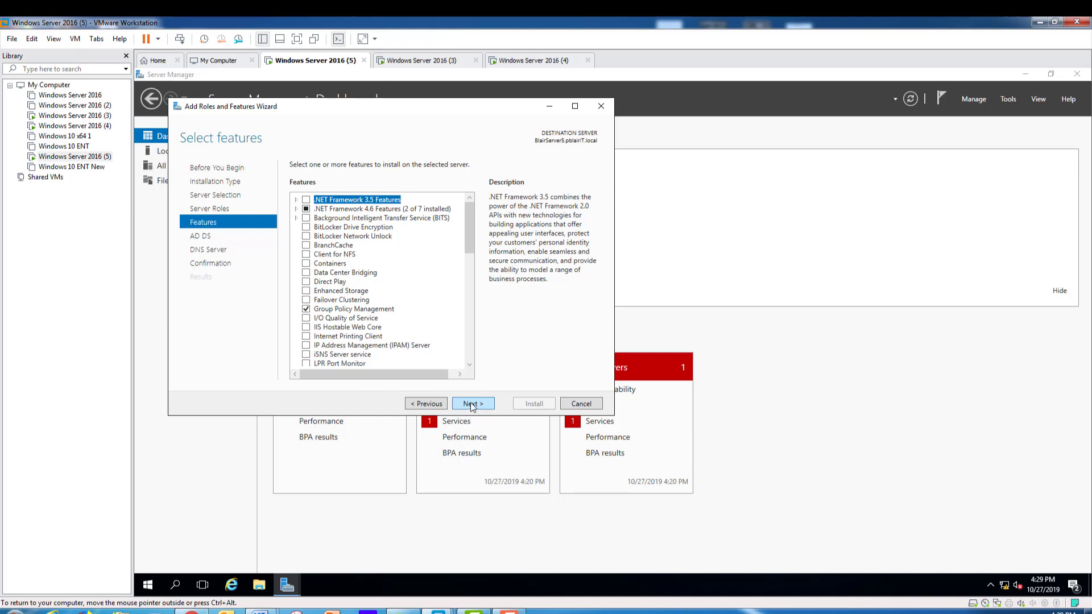
# Skip past the Features, AD DS and DNS Server pages without changes to reach Confirmation.
pyautogui.click(474, 406)
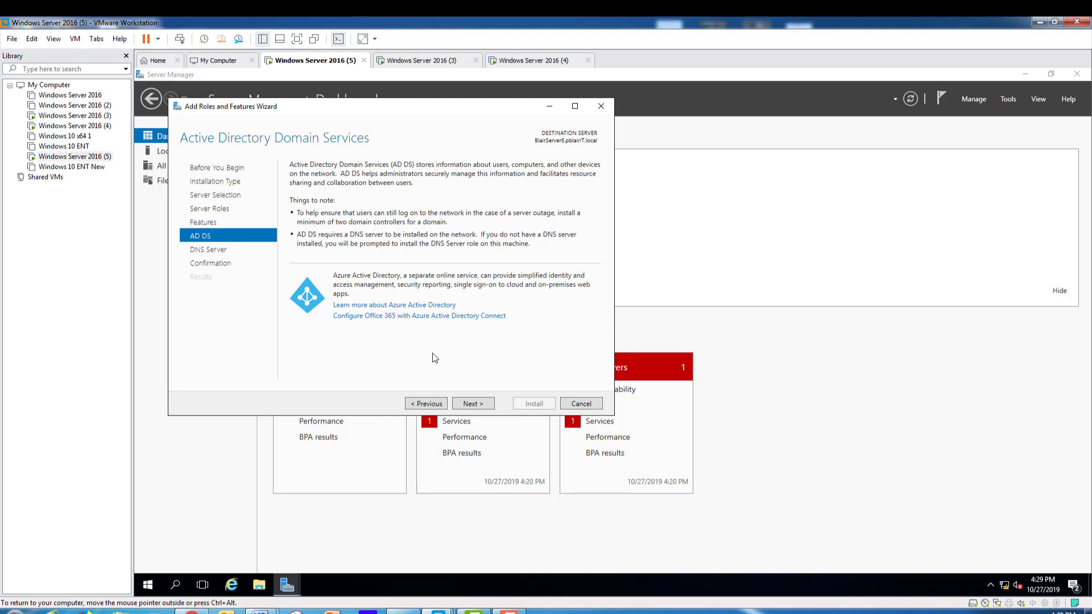
pyautogui.click(469, 405)
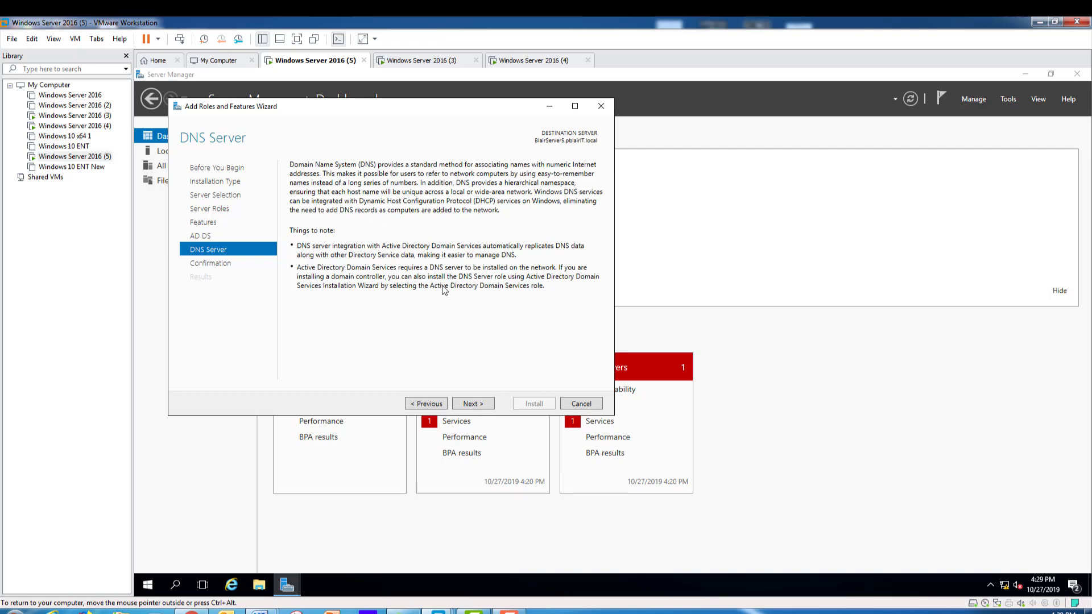
pyautogui.click(471, 406)
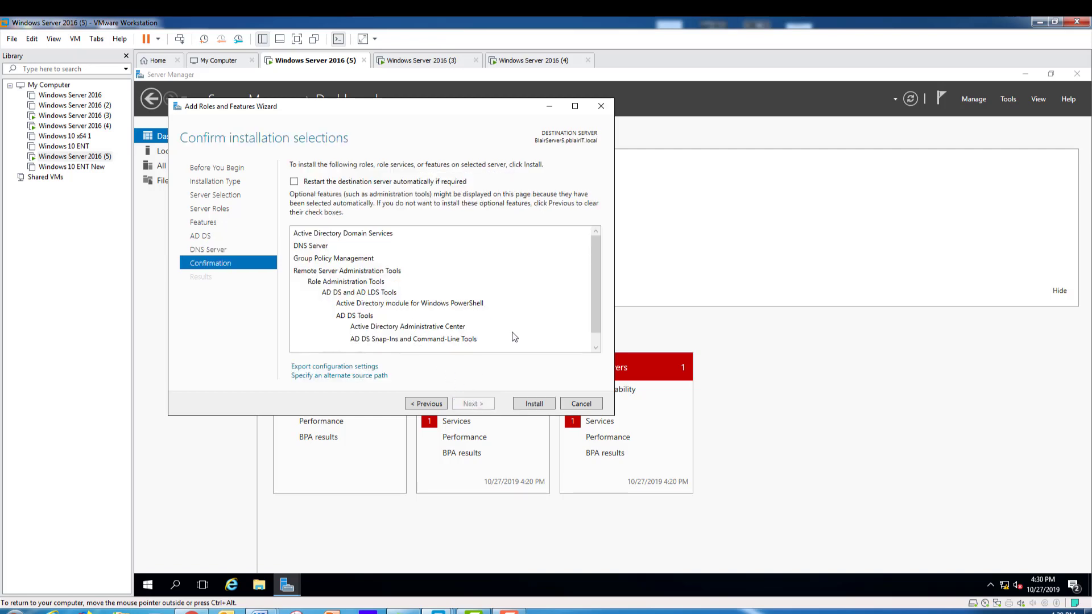
# Install AD DS and DNS Server, then close the wizard once installation succeeds.
pyautogui.click(534, 404)
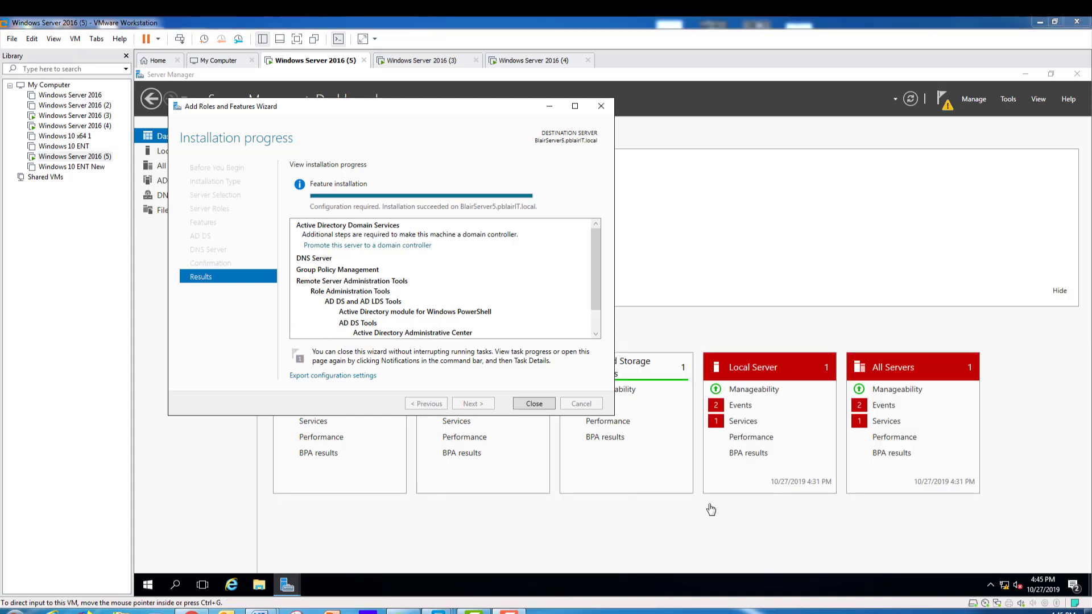
pyautogui.click(535, 404)
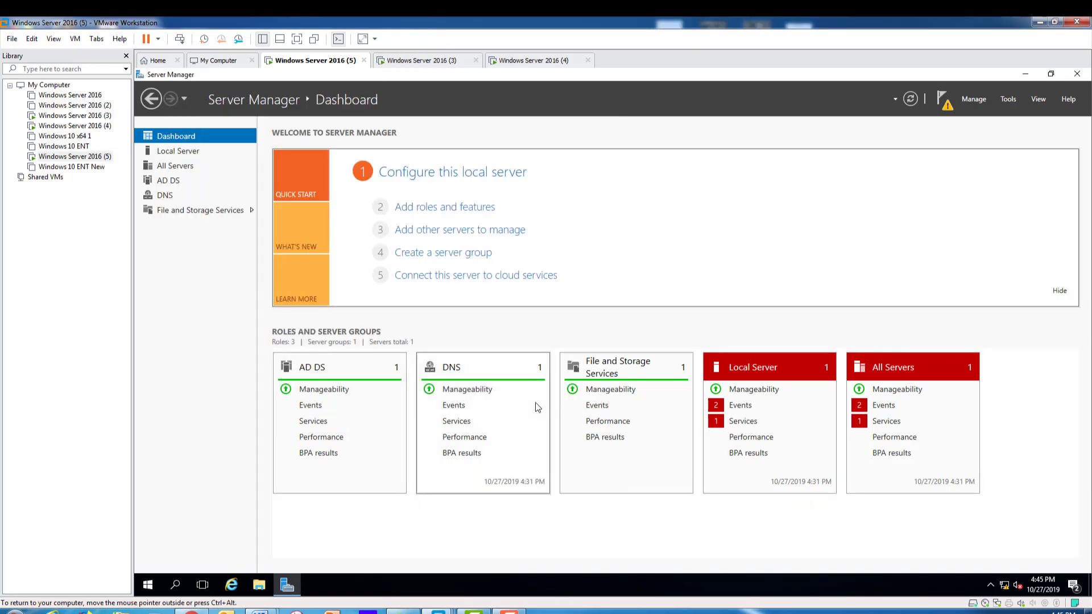
# From the notifications flag, choose to promote this server to a domain controller.
pyautogui.click(943, 100)
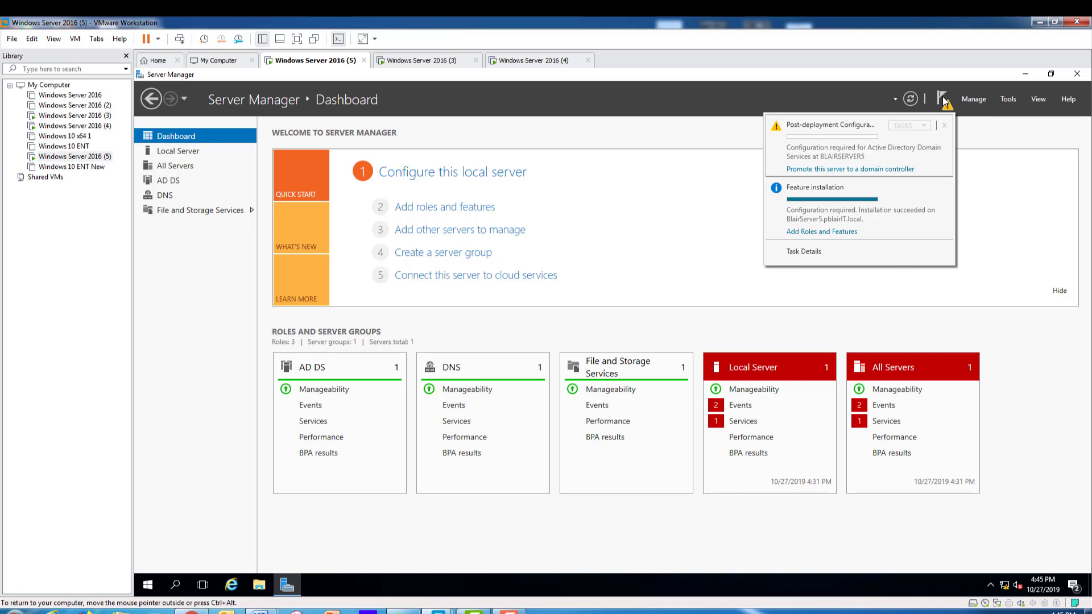
pyautogui.click(866, 170)
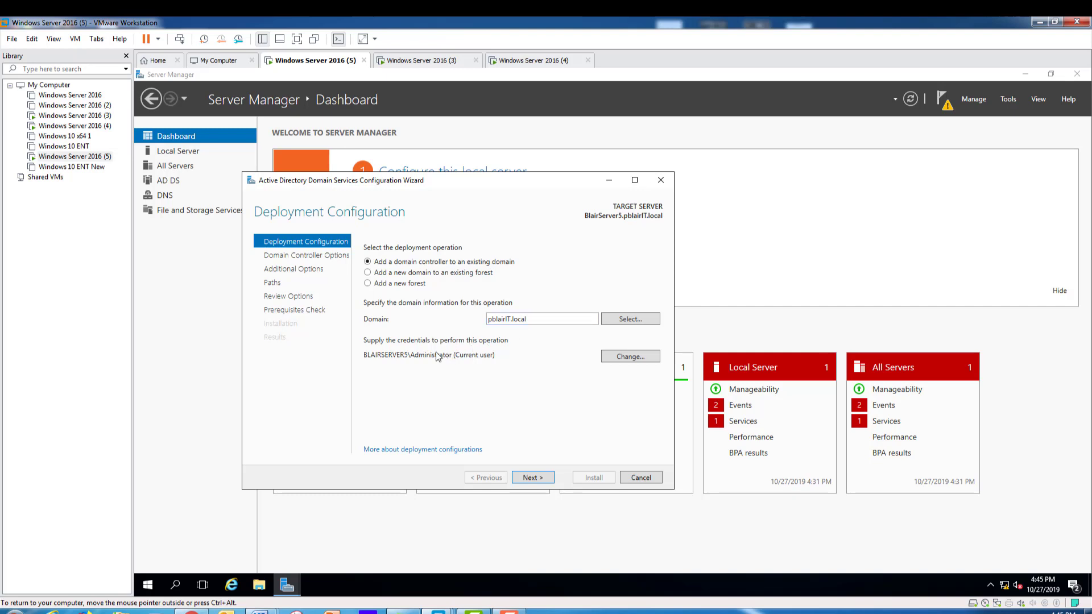
# Supply a PBLAIRIT domain admin user name and password, then advance to Domain Controller Options.
pyautogui.click(533, 478)
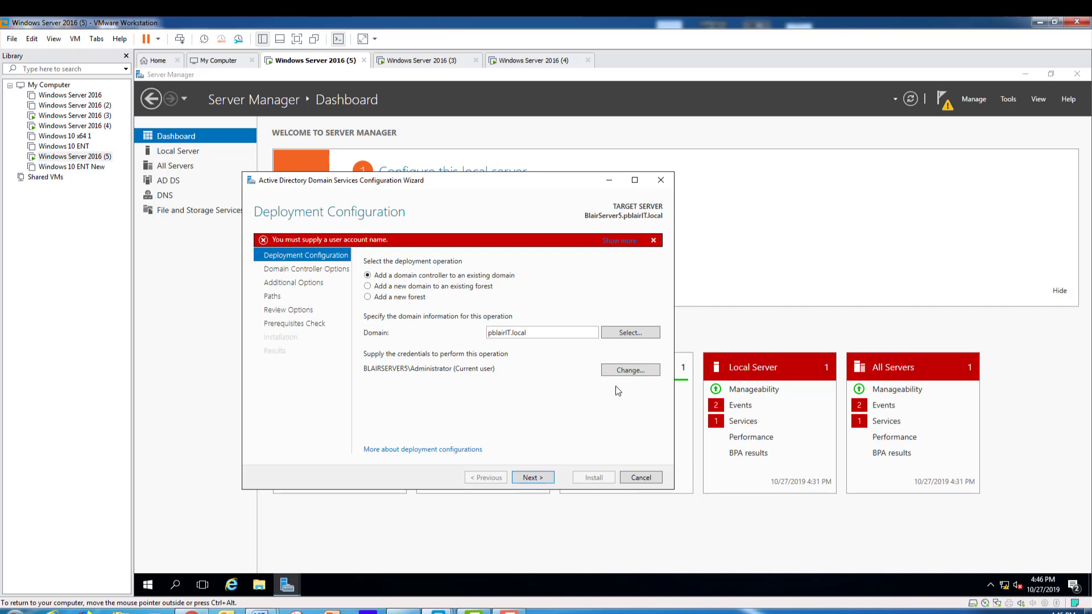
pyautogui.click(635, 370)
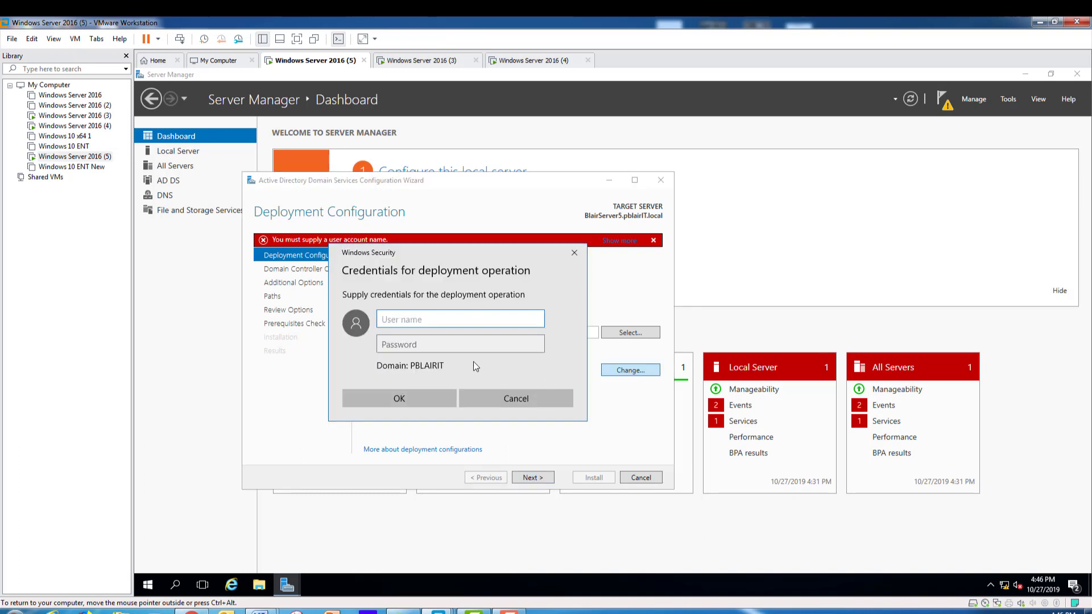
pyautogui.write('Admini')
pyautogui.press('BackSpace')
pyautogui.press('BackSpace')
pyautogui.press('BackSpace')
pyautogui.press('BackSpace')
pyautogui.press('BackSpace')
pyautogui.press('BackSpace')
pyautogui.write('Admiis')
pyautogui.press('BackSpace')
pyautogui.press('BackSpace')
pyautogui.press('BackSpace')
pyautogui.press('BackSpace')
pyautogui.press('BackSpace')
pyautogui.press('BackSpace')
pyautogui.write('pblair')
pyautogui.press('Tab')
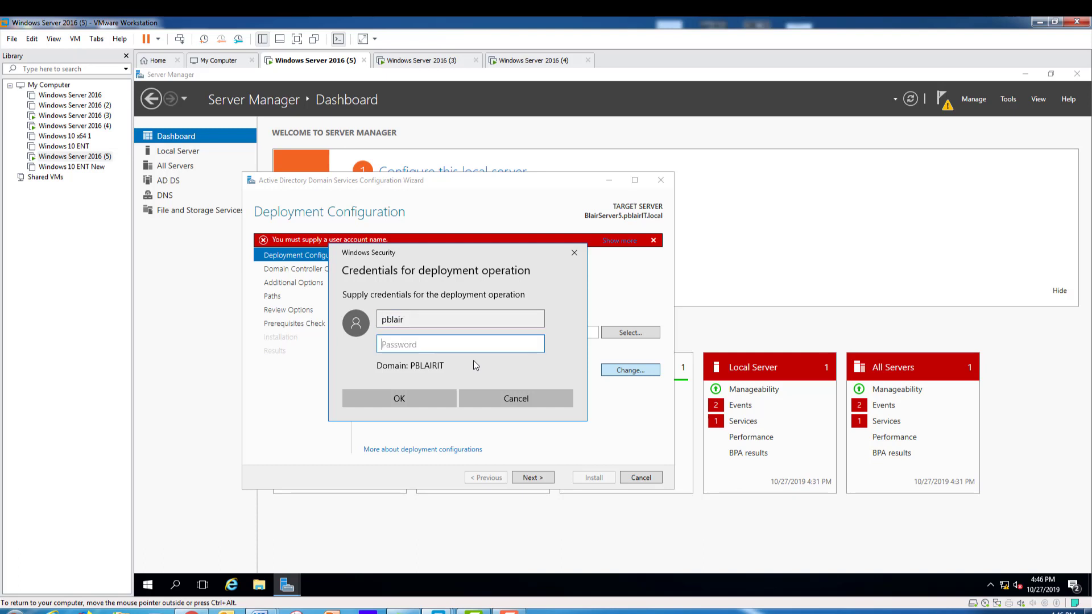
pyautogui.write('••••••••••')
pyautogui.click(416, 397)
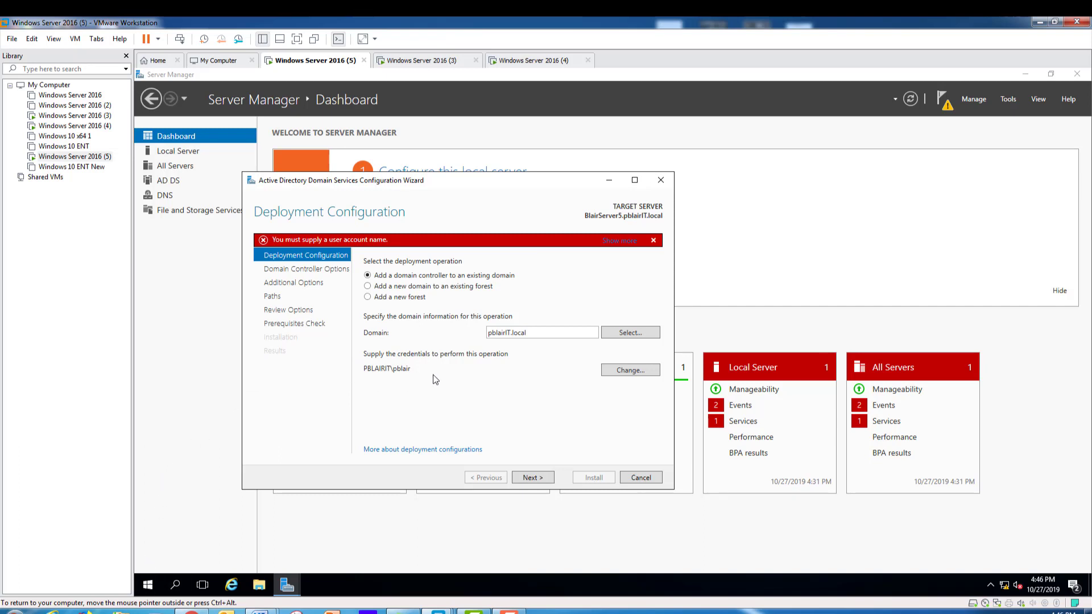
pyautogui.click(527, 476)
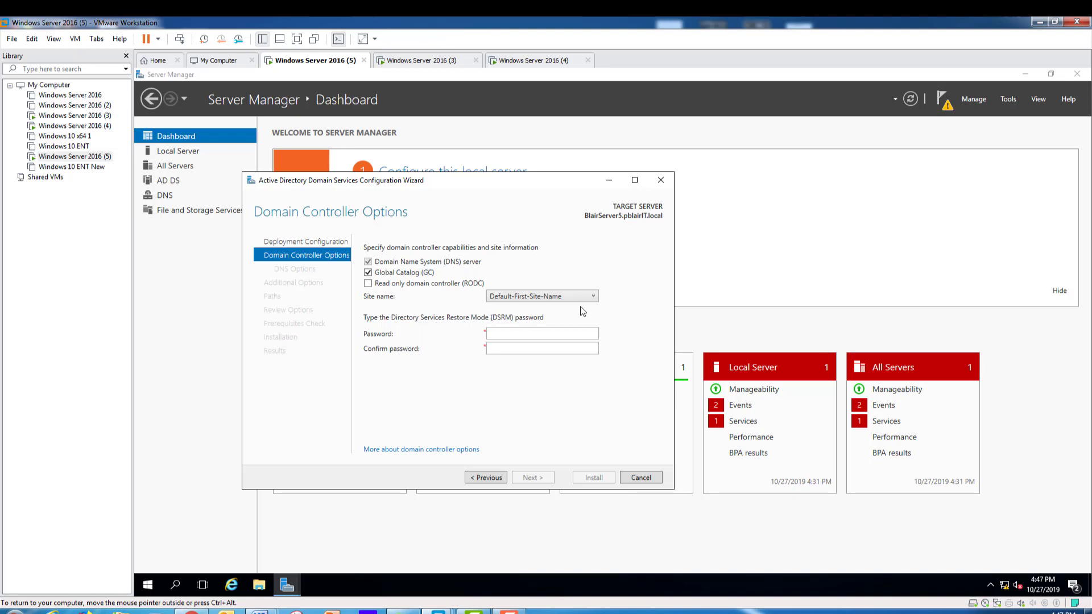
pyautogui.click(594, 297)
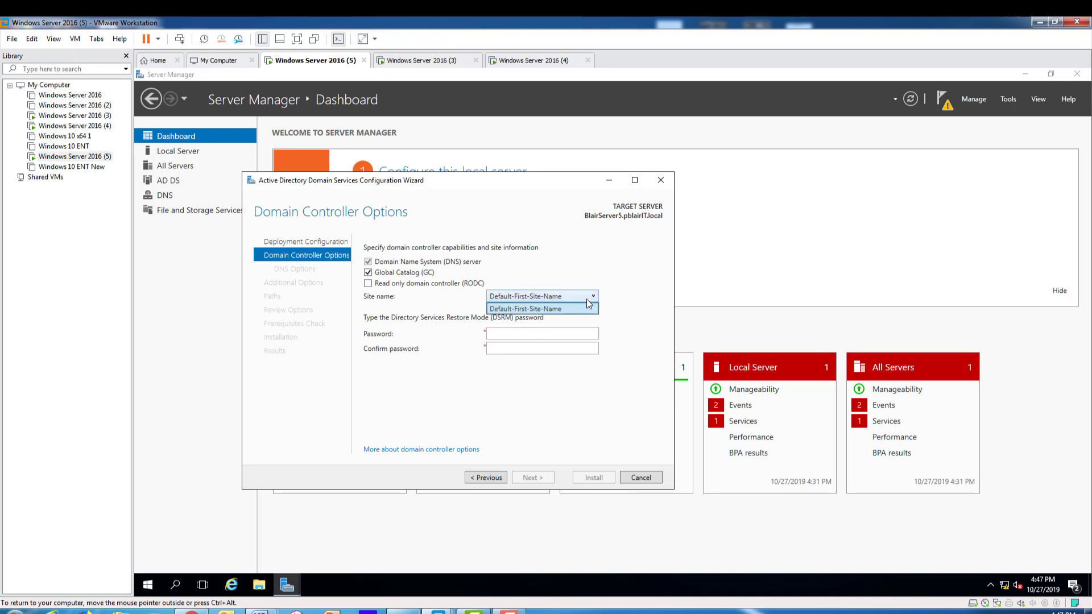
pyautogui.click(594, 300)
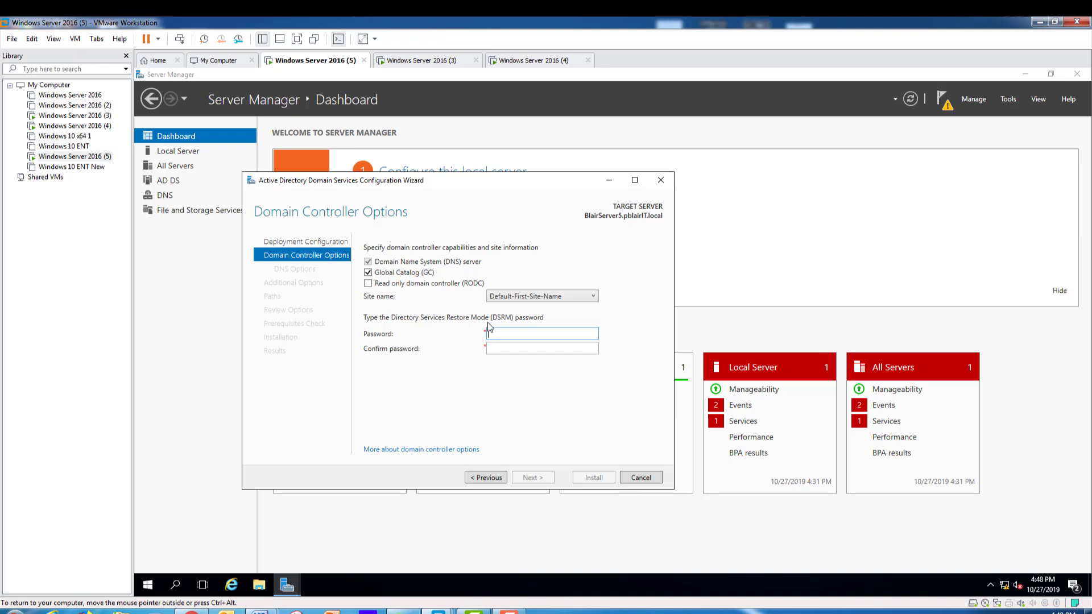
# Enter and confirm the Directory Services Restore Mode password, then continue to DNS Options.
pyautogui.write('Pa$$w0rd••')
pyautogui.press('Tab')
pyautogui.write('••••••••••')
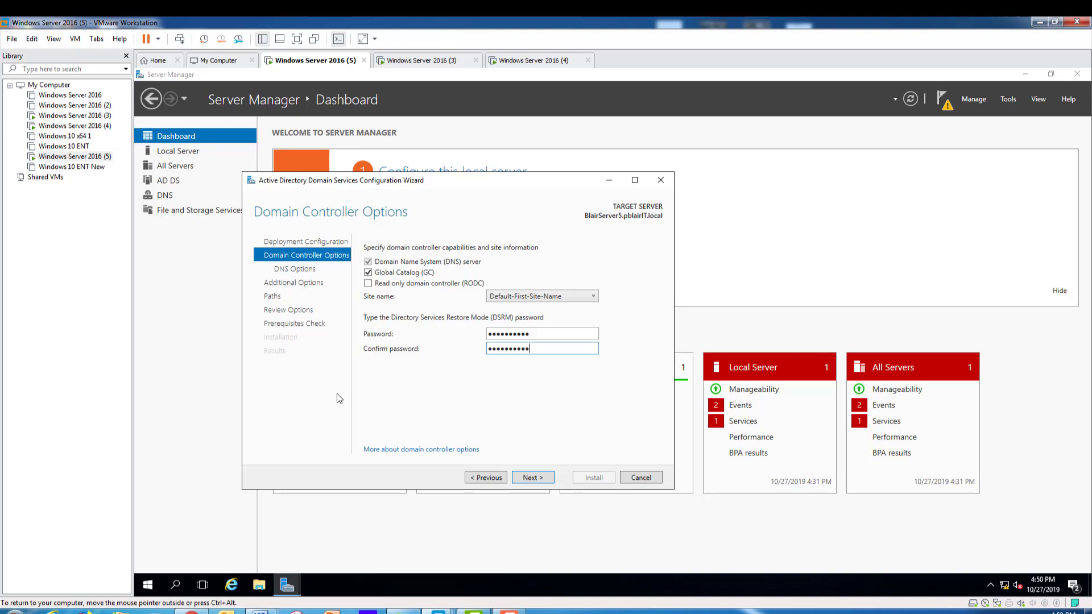
pyautogui.click(530, 478)
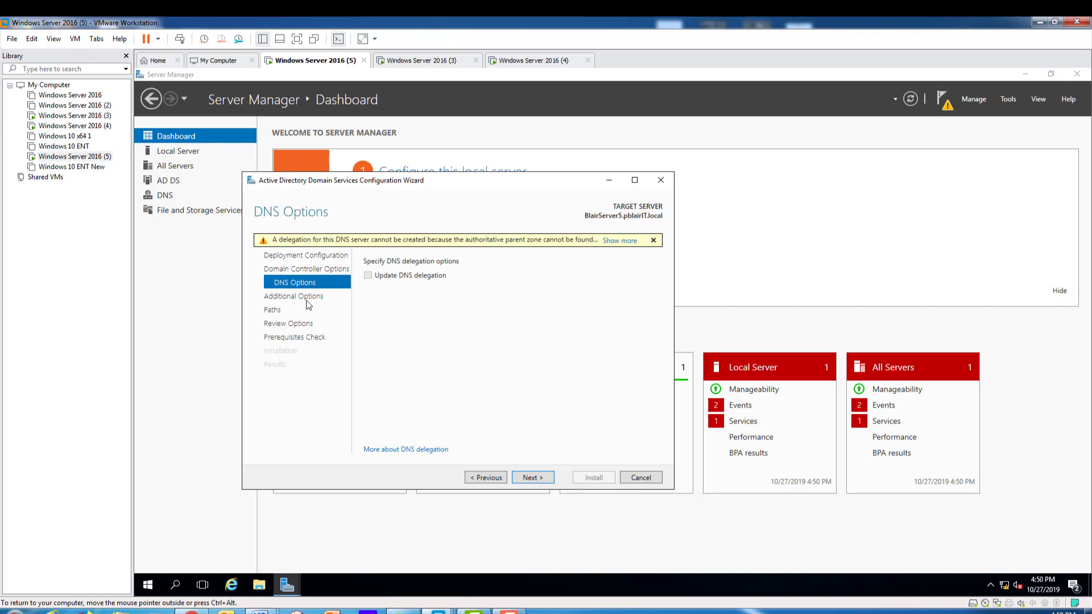
# Leave DNS delegation unchecked and continue to Additional Options.
pyautogui.click(531, 479)
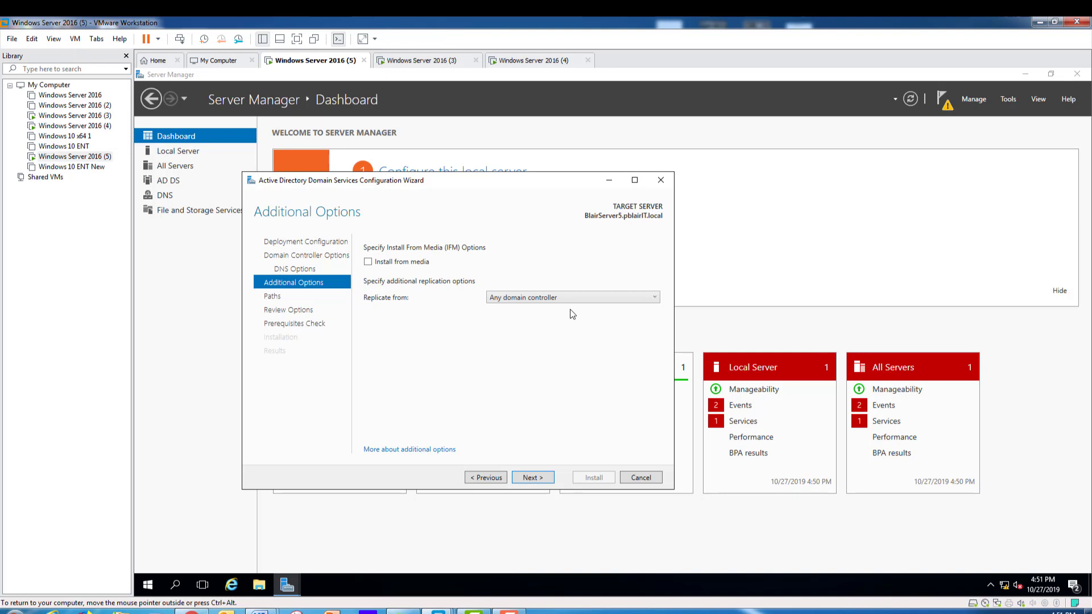
# Set Replicate from to BlairServer4.pblairIT.local and continue to the Paths page.
pyautogui.click(599, 300)
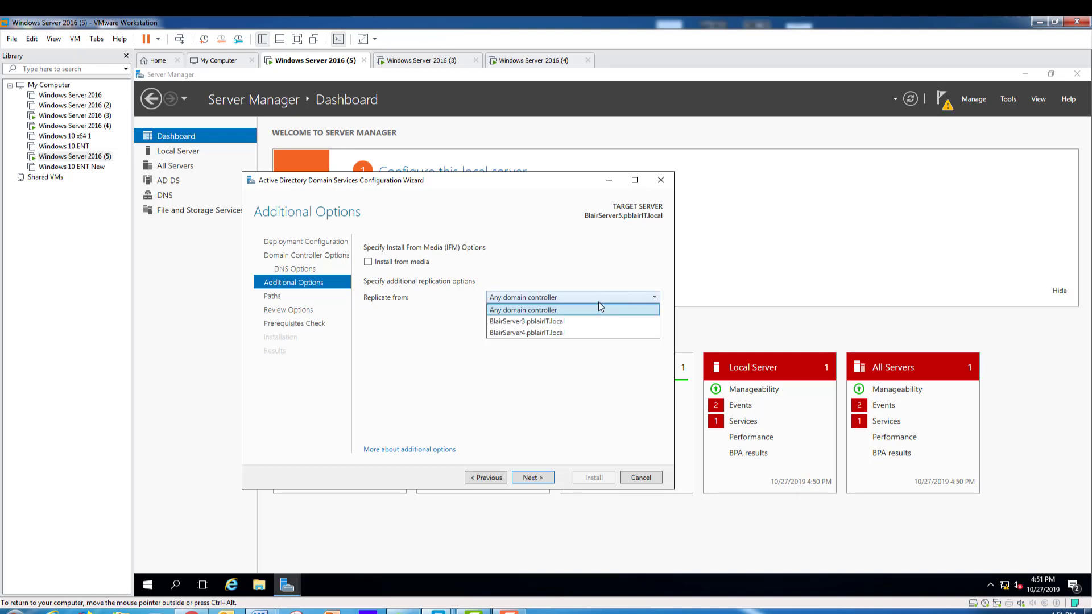
pyautogui.click(506, 333)
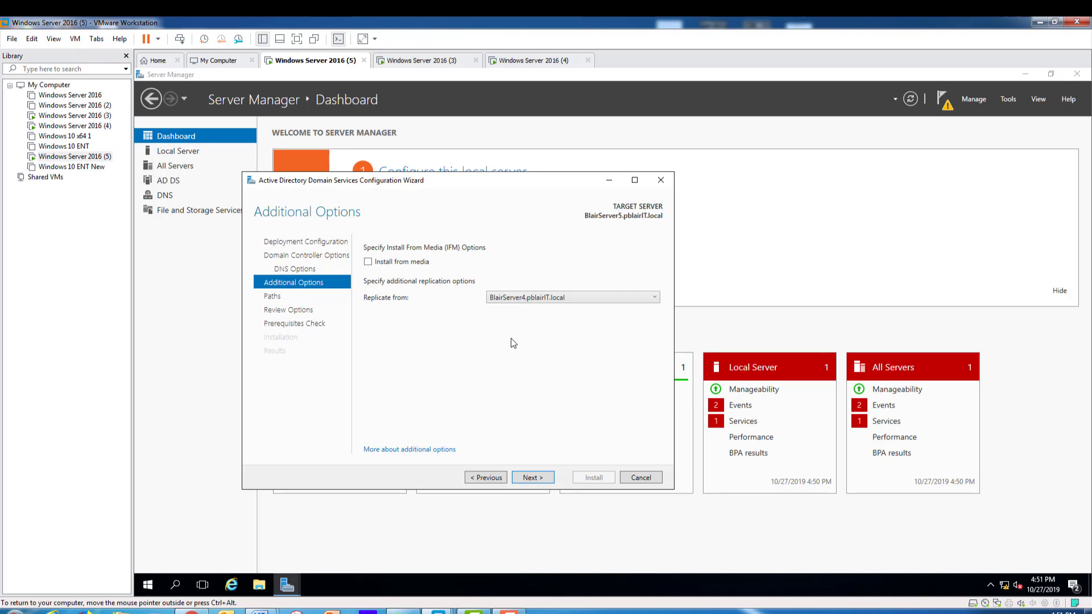
pyautogui.click(534, 479)
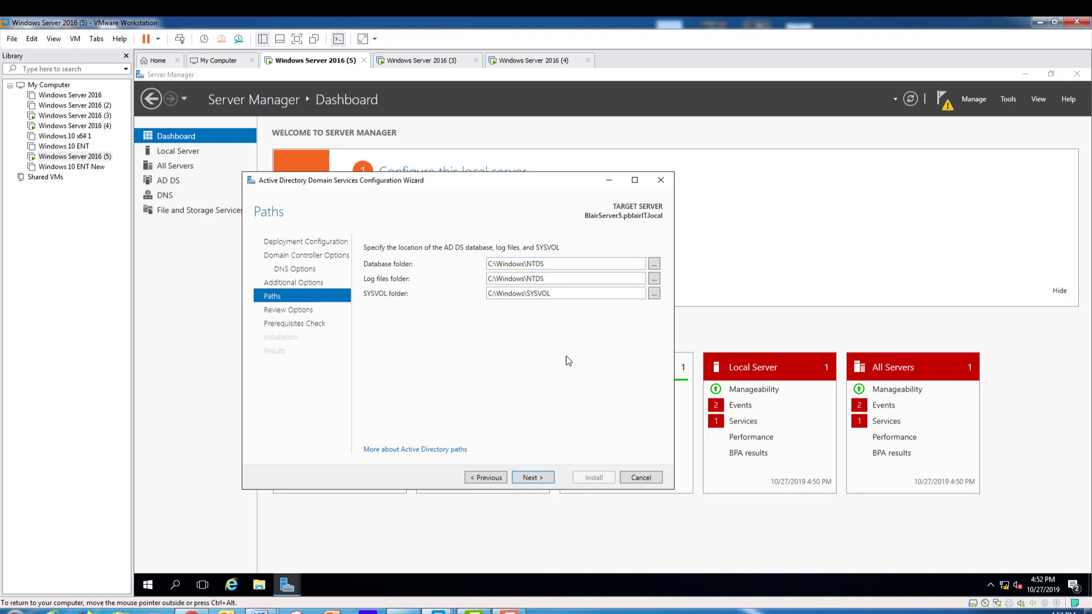
# Keep the default C:\Windows\NTDS and C:\Windows\SYSVOL paths and proceed to Review Options.
pyautogui.click(530, 478)
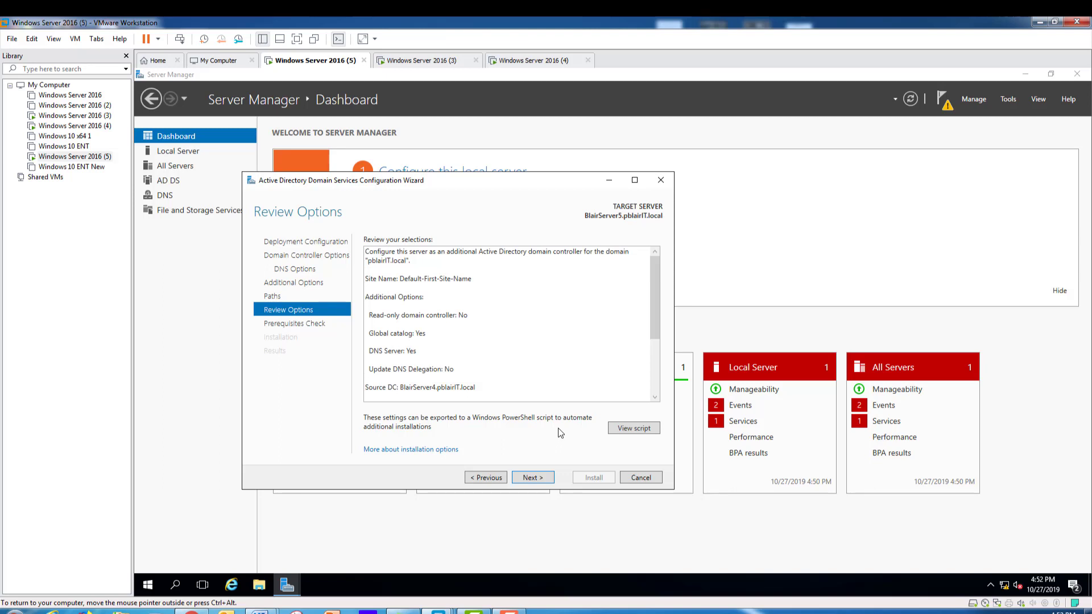
pyautogui.click(635, 429)
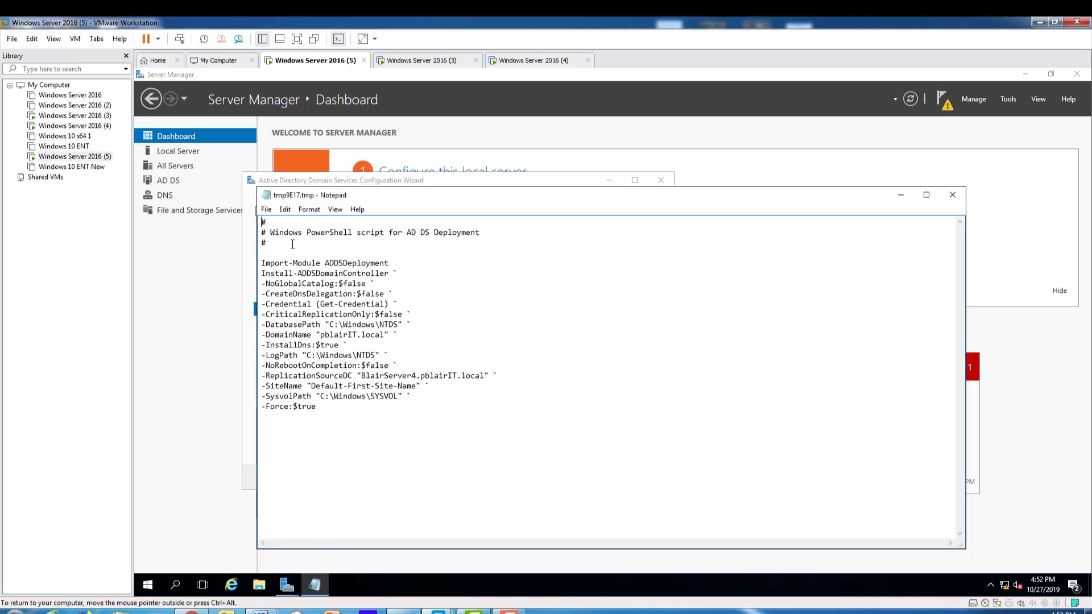
pyautogui.moveTo(261, 222); pyautogui.dragTo(413, 427)
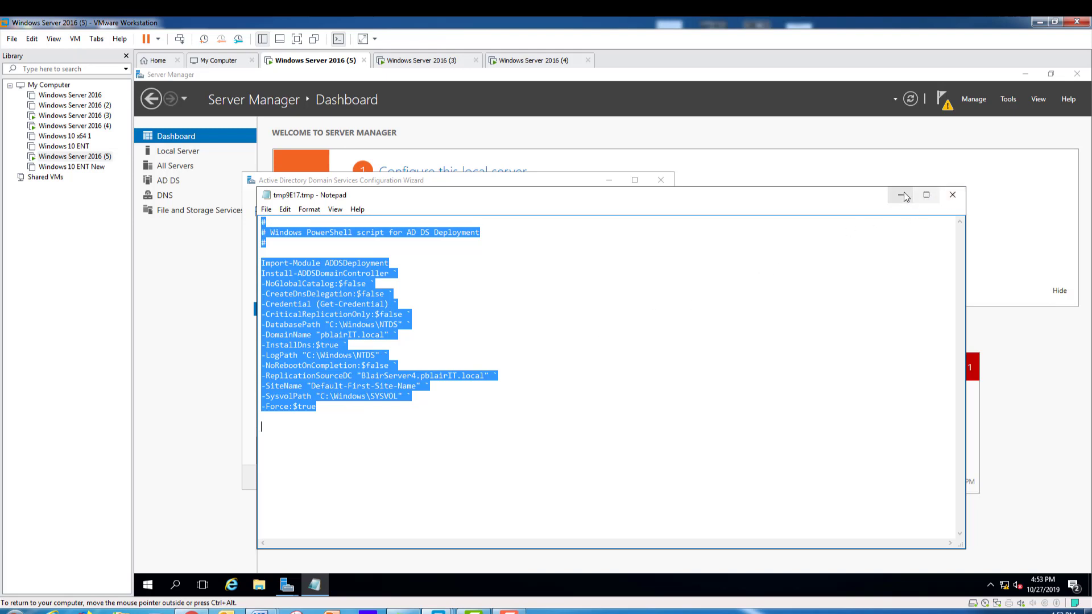
pyautogui.click(952, 195)
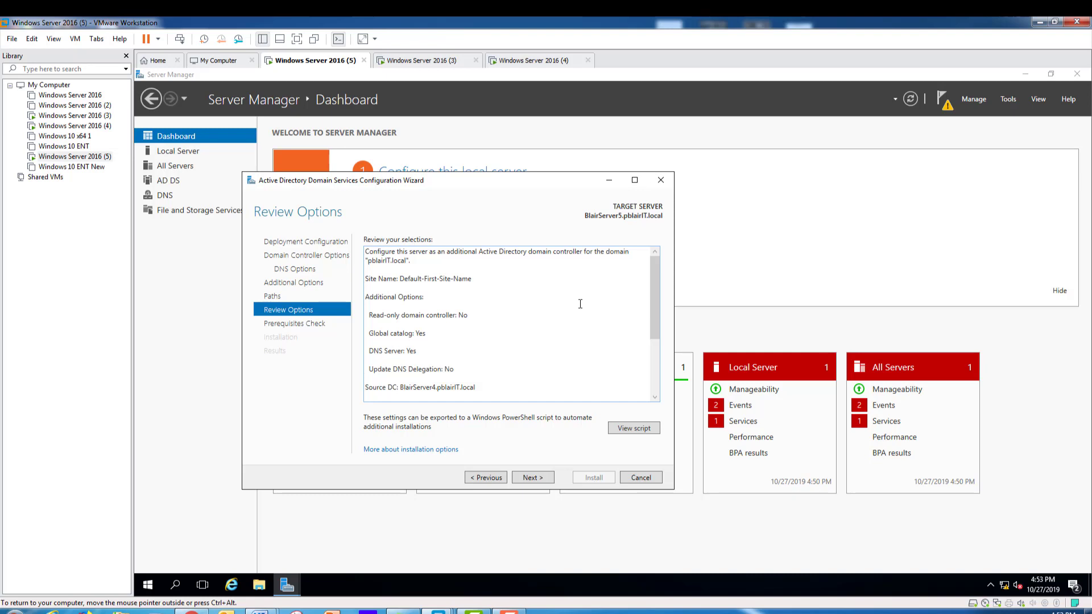
# Run the AD DS prerequisites check, review the passed results, and install the domain controller.
pyautogui.click(532, 477)
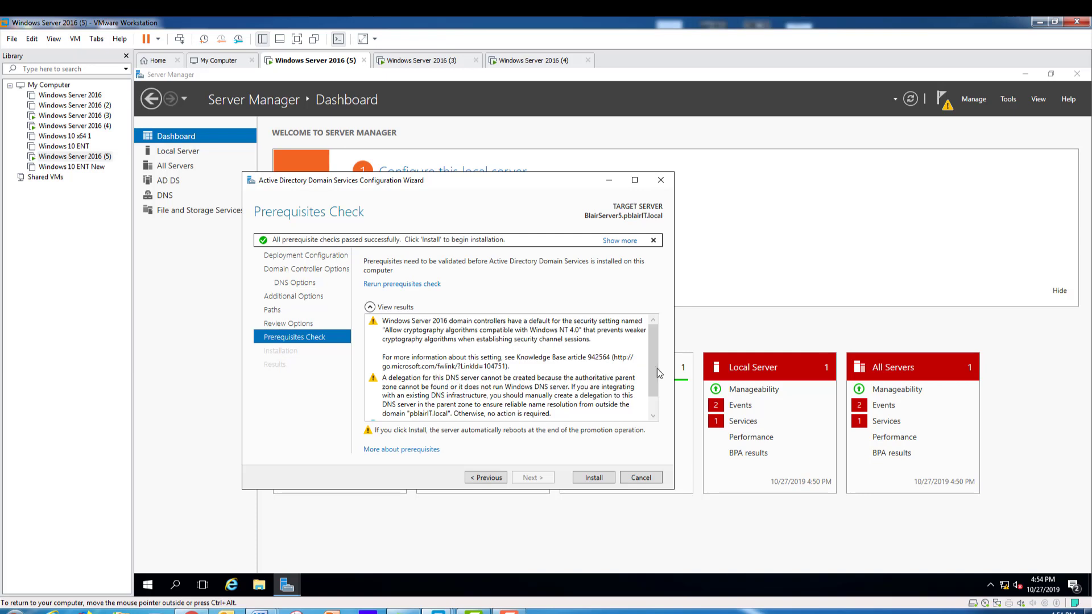
pyautogui.moveTo(656, 370)
pyautogui.mouseDown()
pyautogui.moveTo(653, 403)
pyautogui.moveTo(651, 360)
pyautogui.mouseUp()
pyautogui.click(595, 478)
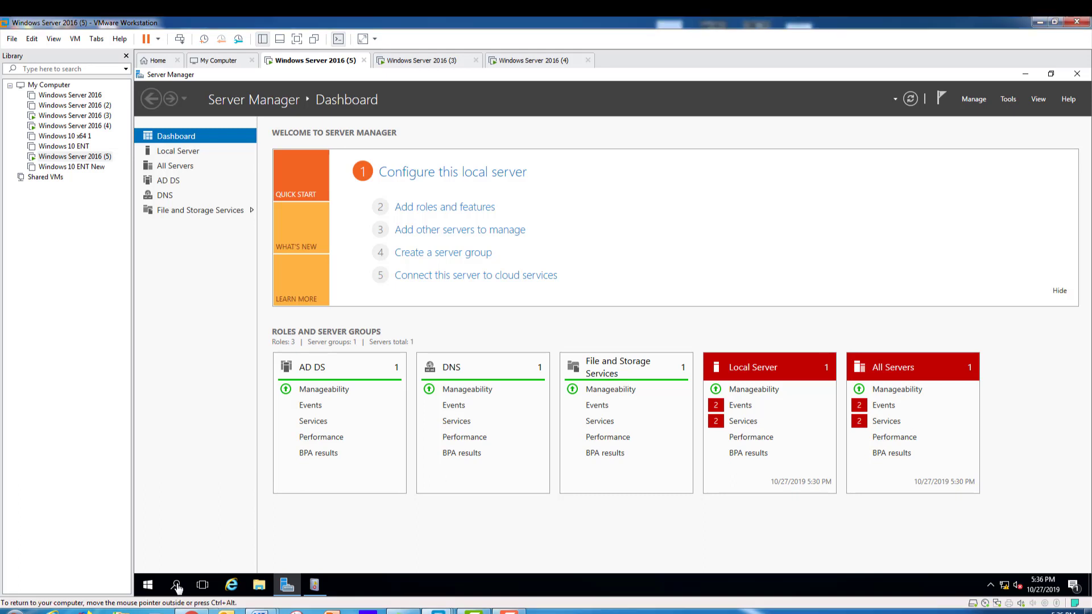
# Search for 'cmd' and launch Command Prompt as administrator.
pyautogui.click(177, 586)
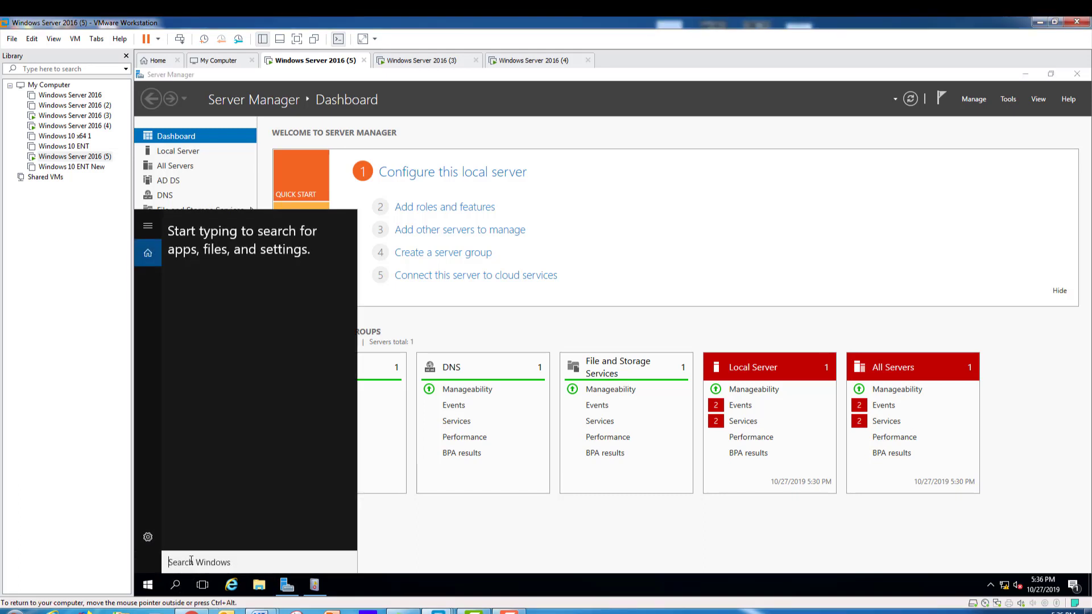
pyautogui.write('cmd')
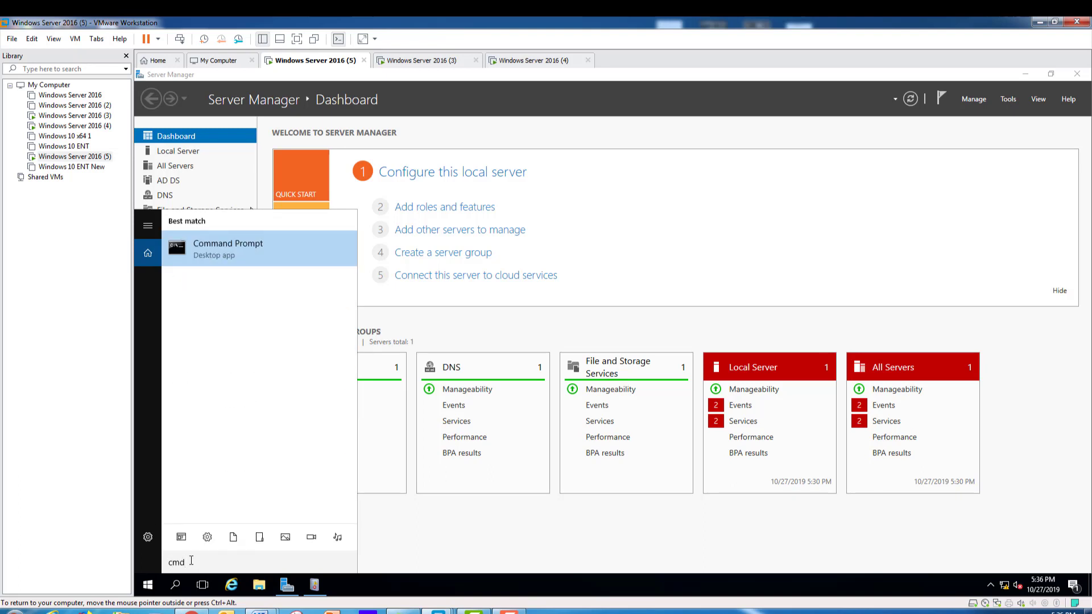
pyautogui.rightClick(228, 257)
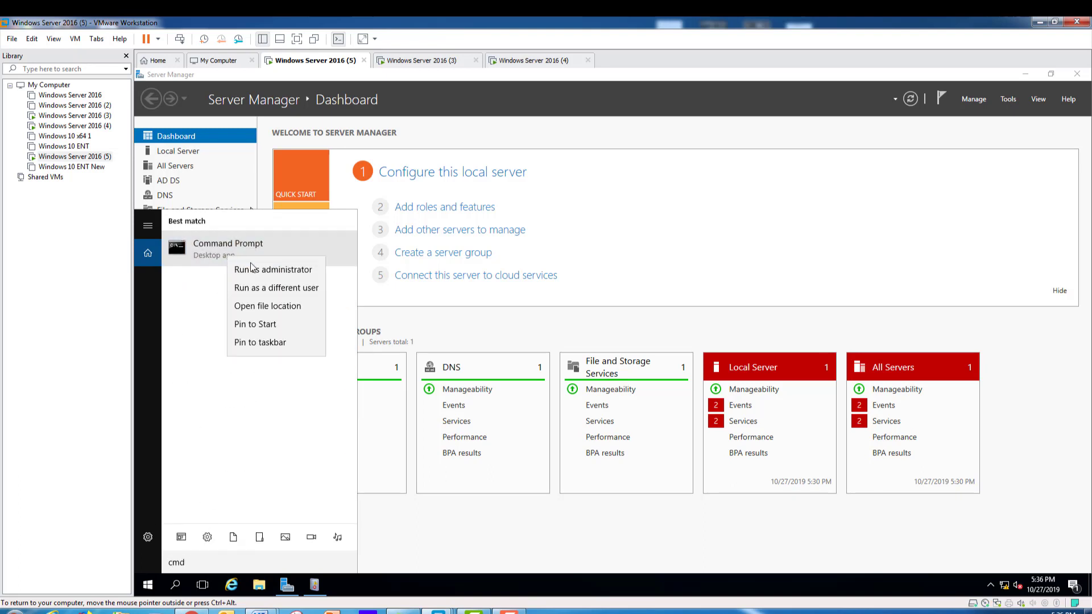
pyautogui.click(286, 272)
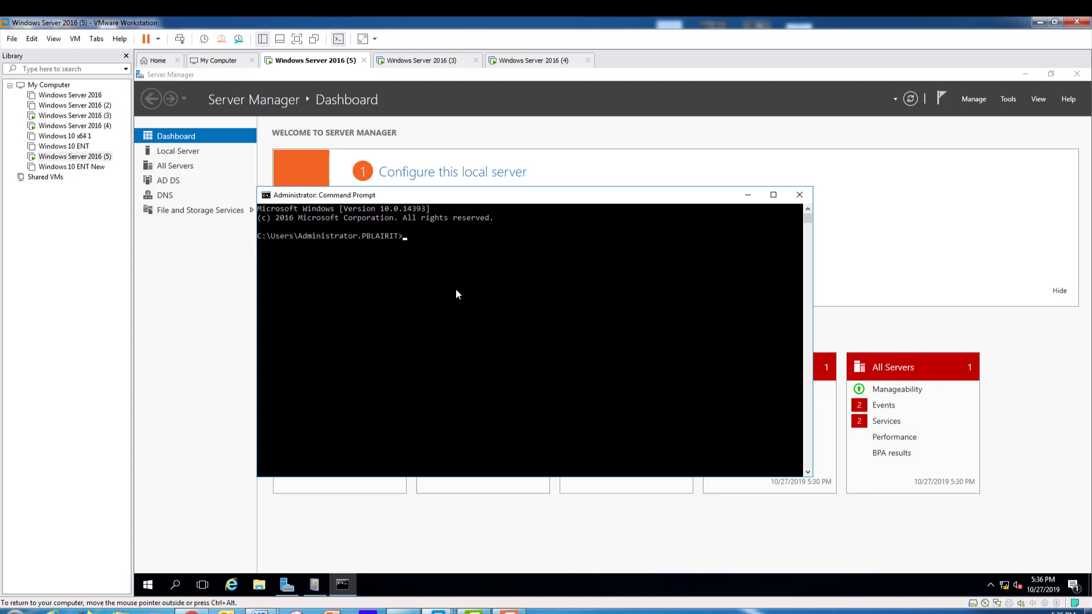
# Run repadmin /replsummary and repadmin /queue, confirming 0 failures and 0 queued items.
pyautogui.write('repad')
pyautogui.write('min ')
pyautogui.write('/')
pyautogui.write('re')
pyautogui.write('pli')
pyautogui.press('BackSpace')
pyautogui.press('BackSpace')
pyautogui.write('lsummary')
pyautogui.press('Return')
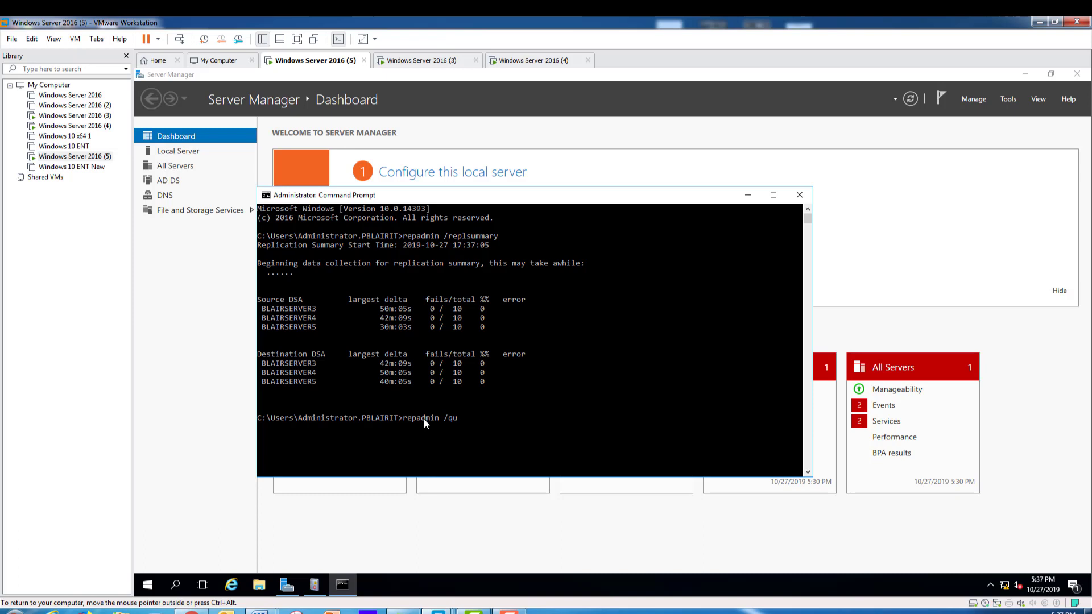
pyautogui.write('eue')
pyautogui.press('Return')
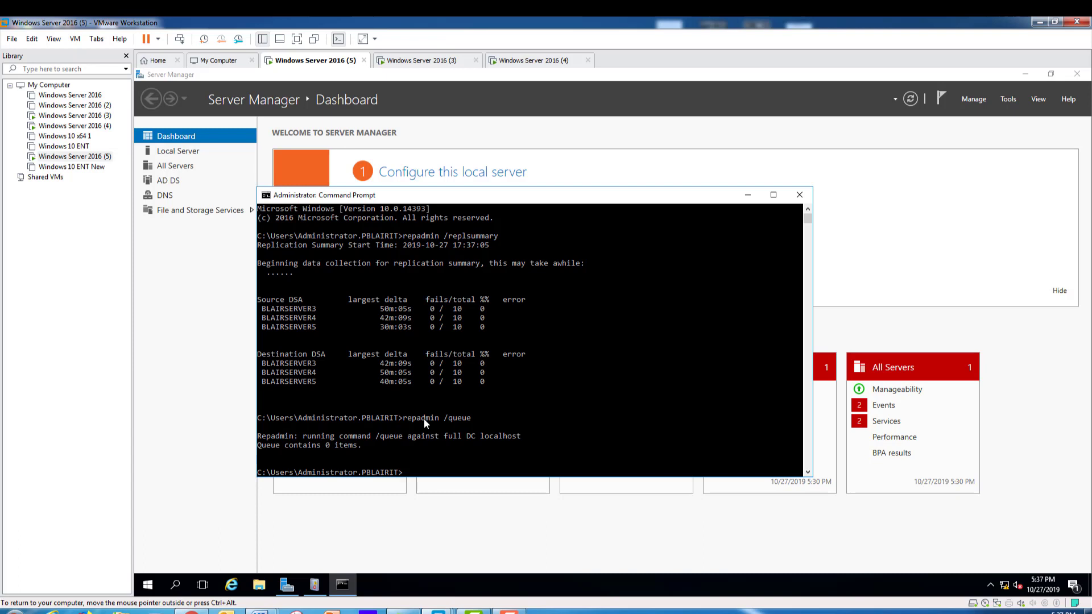
# Run repadmin /showrepl, check that all inbound replications from BLAIRSERVER3 and BLAIRSERVER4 succeeded, then minimize.
pyautogui.write('repadmin /showrepl')
pyautogui.press('Return')
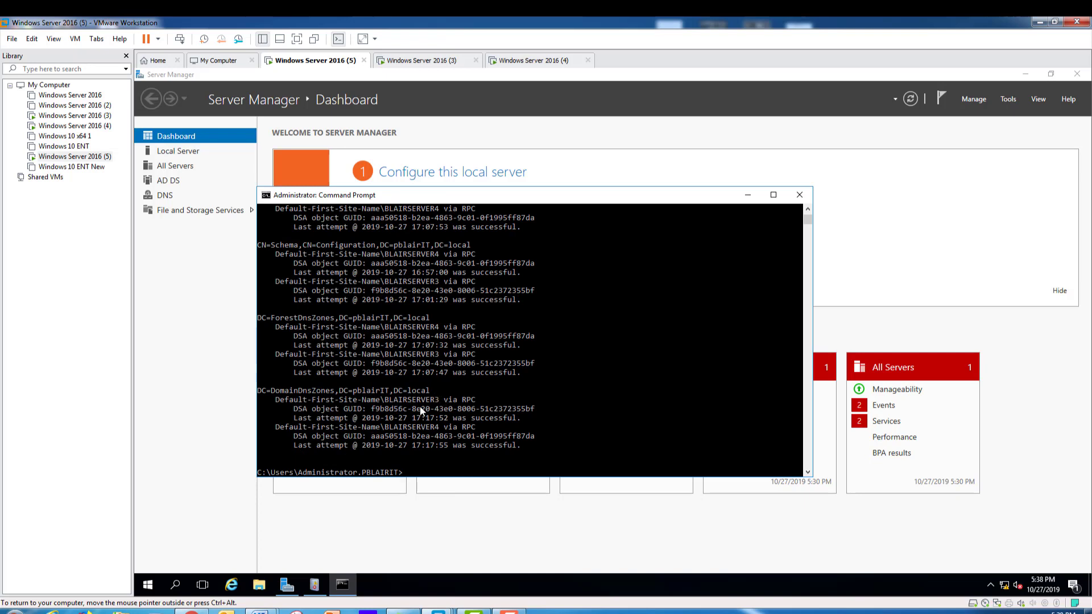
pyautogui.scroll(1, 420, 406)
pyautogui.scroll(-2, 429, 417)
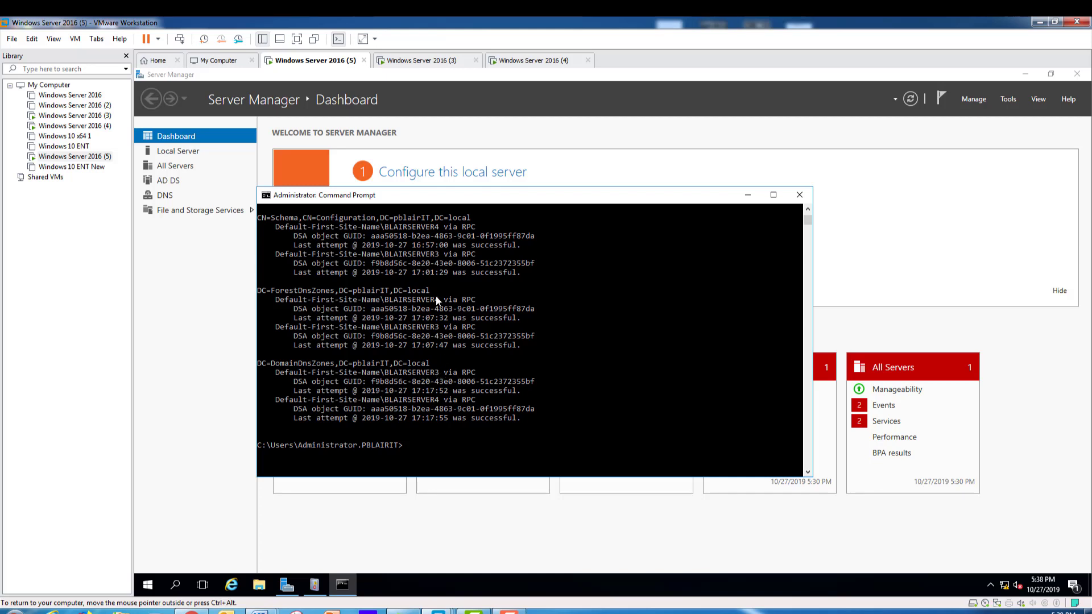
pyautogui.scroll(1, 415, 325)
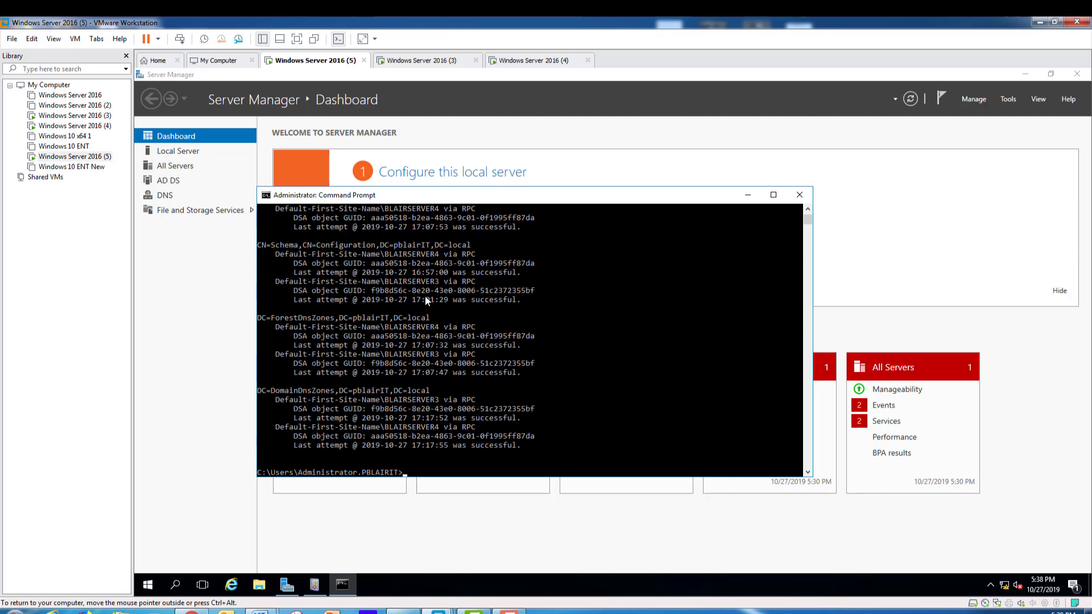
pyautogui.scroll(1, 425, 298)
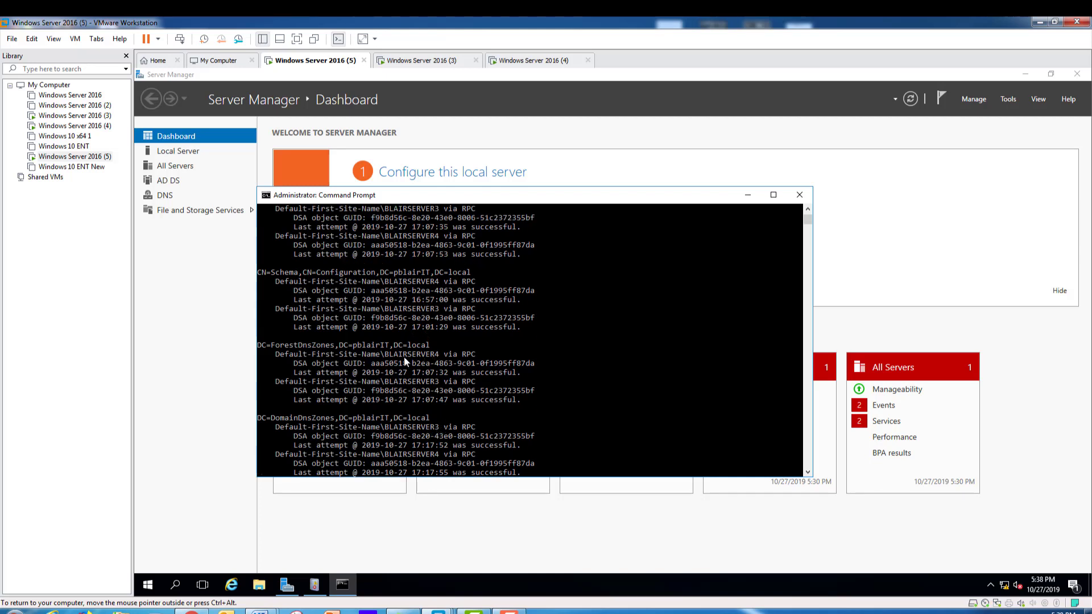
pyautogui.scroll(-1, 356, 358)
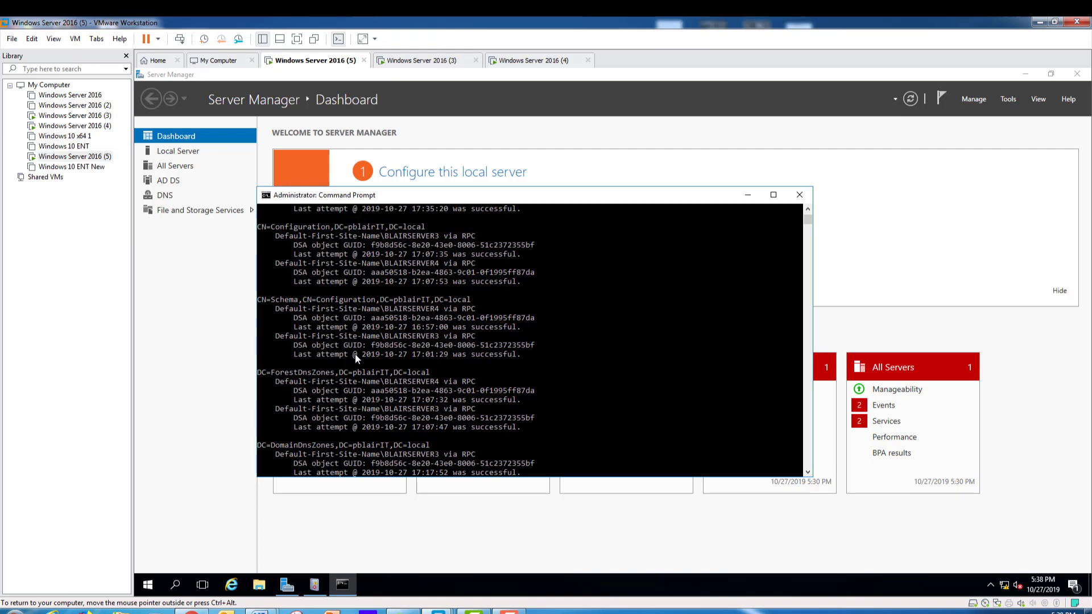
pyautogui.scroll(1, 356, 358)
pyautogui.scroll(-1, 356, 358)
pyautogui.scroll(1, 357, 360)
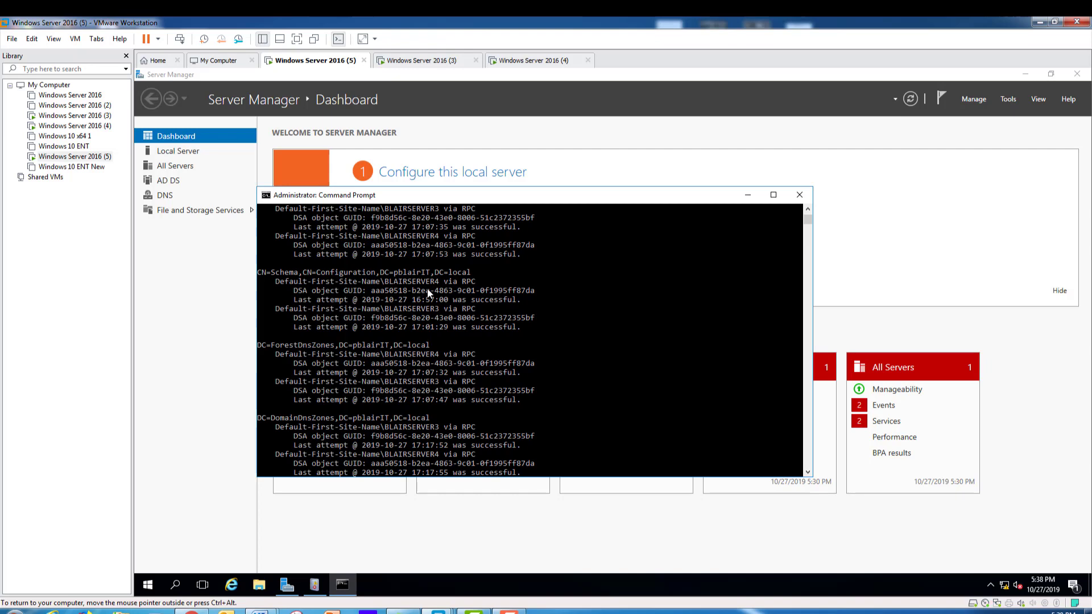
pyautogui.scroll(2, 414, 317)
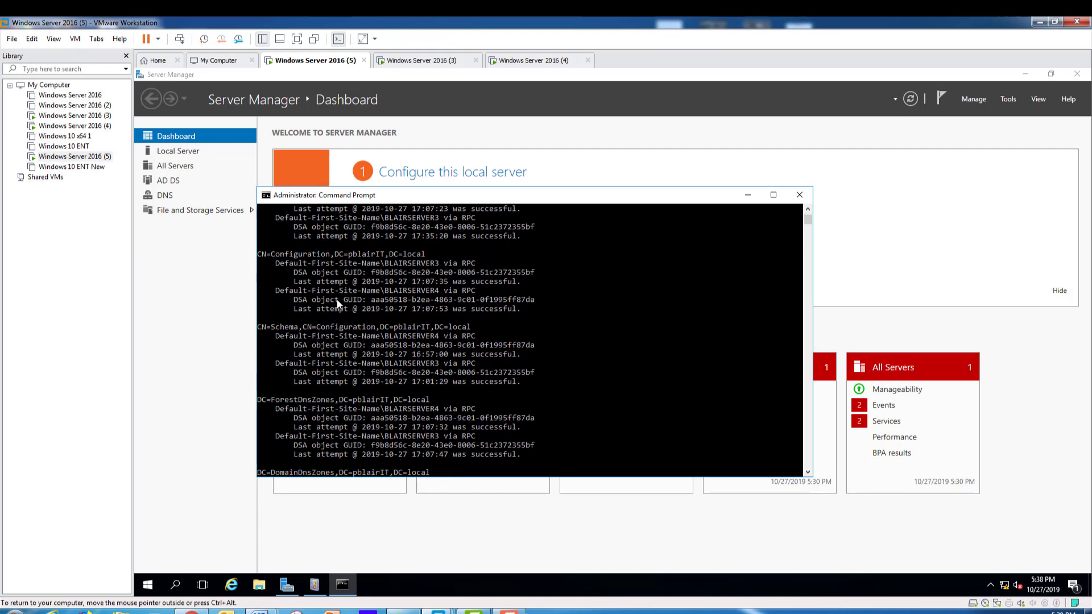
pyautogui.scroll(1, 337, 299)
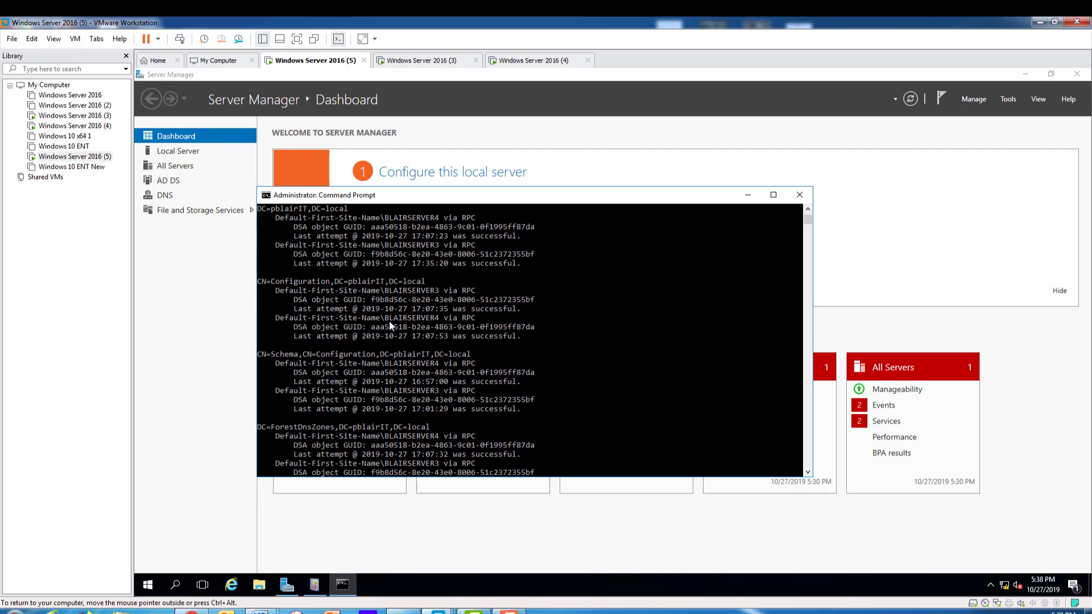
pyautogui.scroll(1, 391, 325)
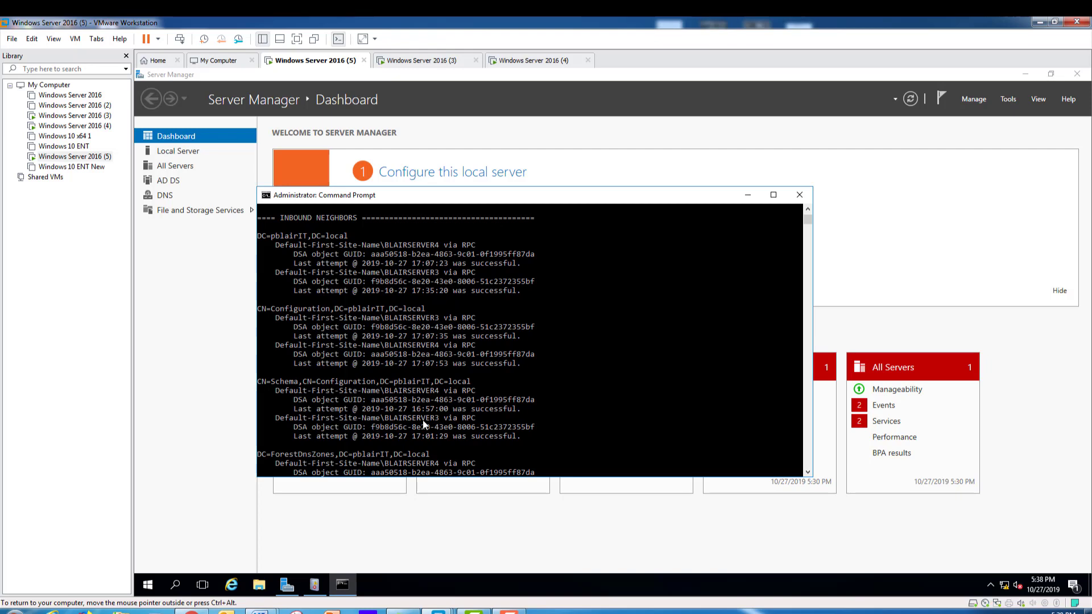
pyautogui.scroll(-1, 433, 400)
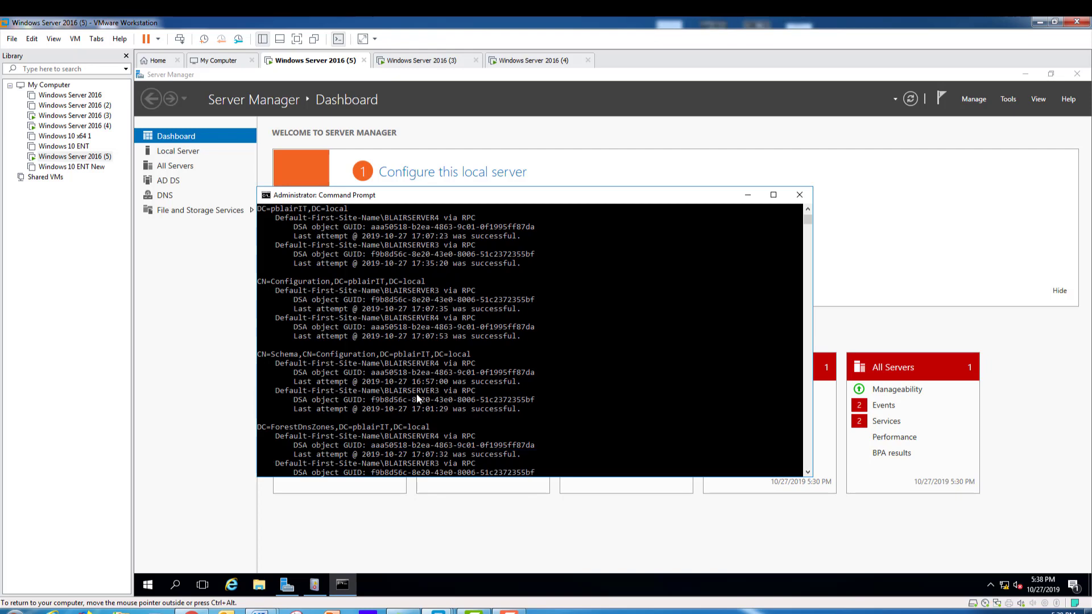
pyautogui.scroll(-1, 424, 402)
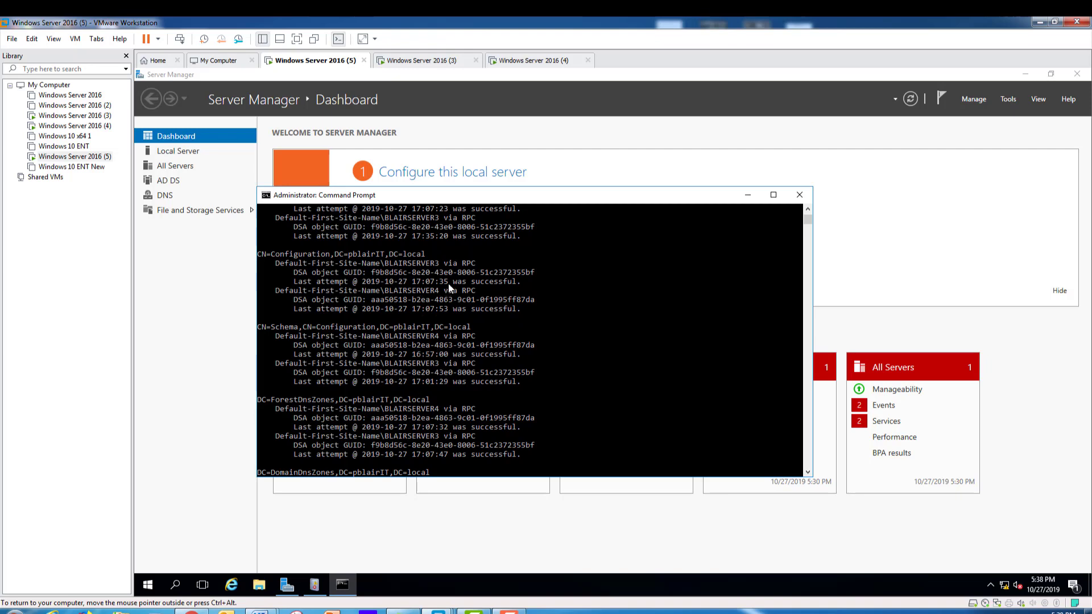
pyautogui.scroll(2, 425, 283)
pyautogui.scroll(-2, 425, 281)
pyautogui.scroll(-6, 422, 282)
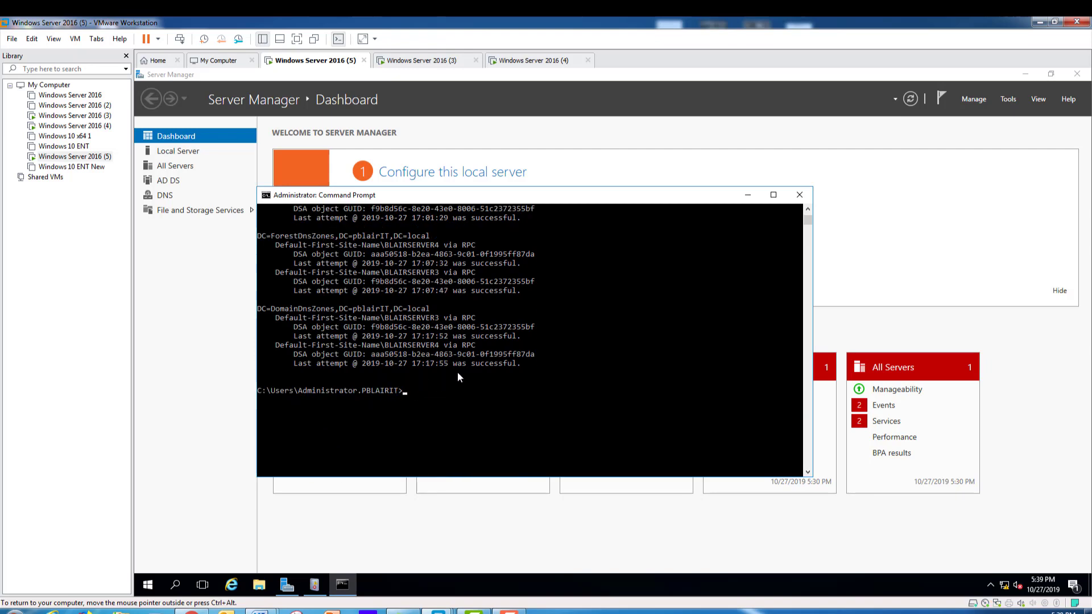
pyautogui.scroll(3, 457, 372)
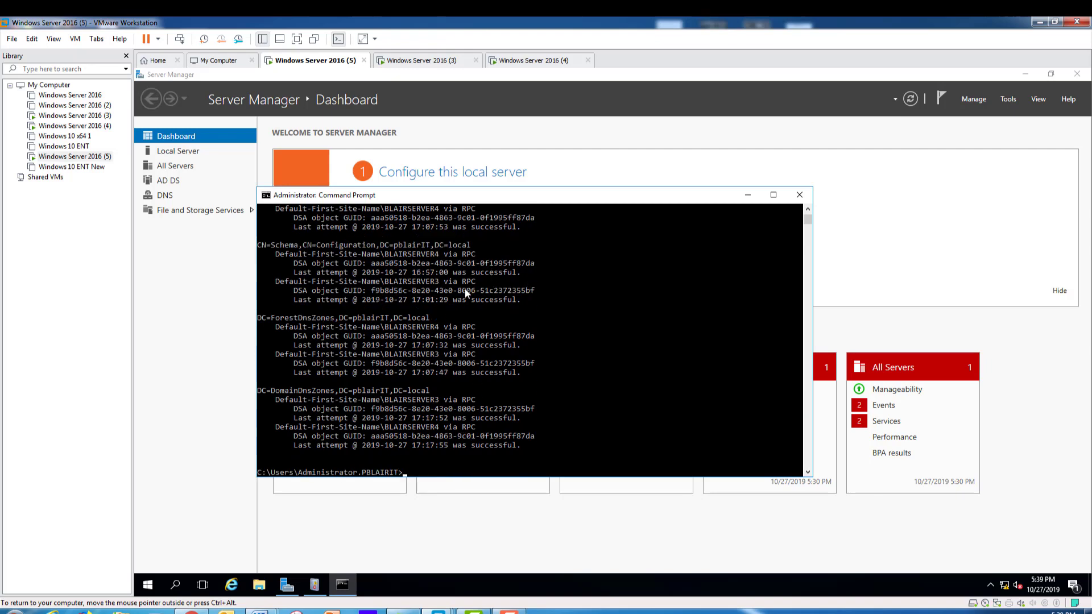
pyautogui.scroll(7, 465, 290)
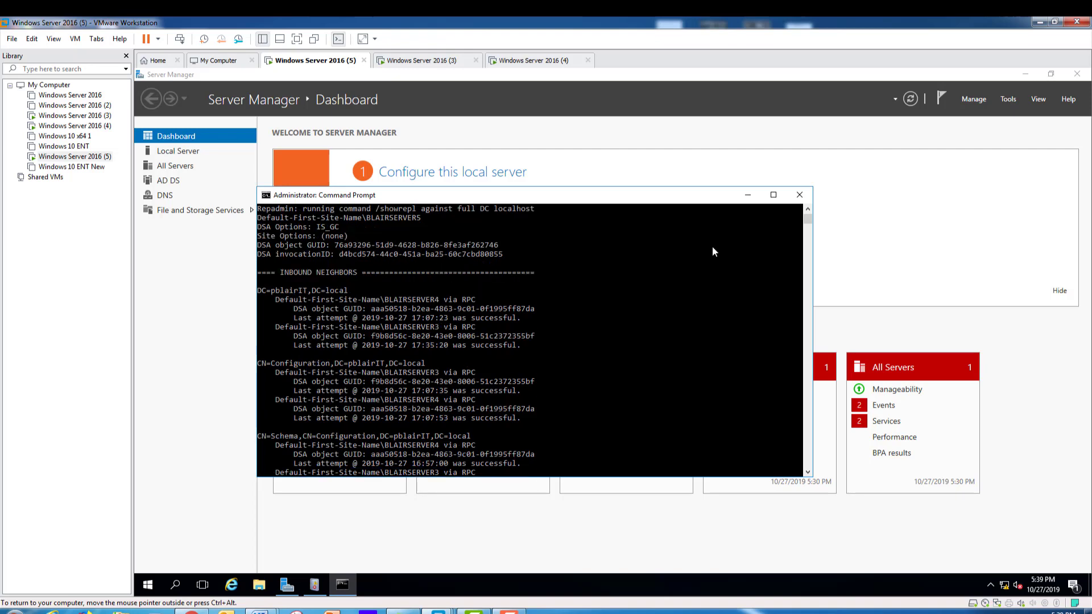
pyautogui.click(746, 199)
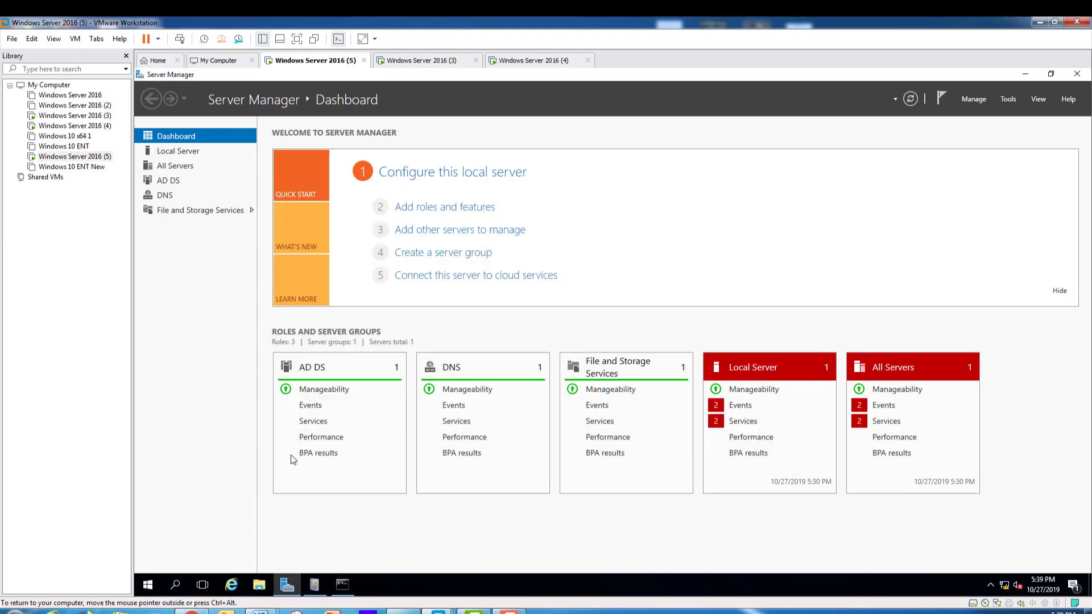
# In Active Directory Users and Computers, browse the Accounting OU's replicated users and computers under pblairIT.local.
pyautogui.click(1008, 98)
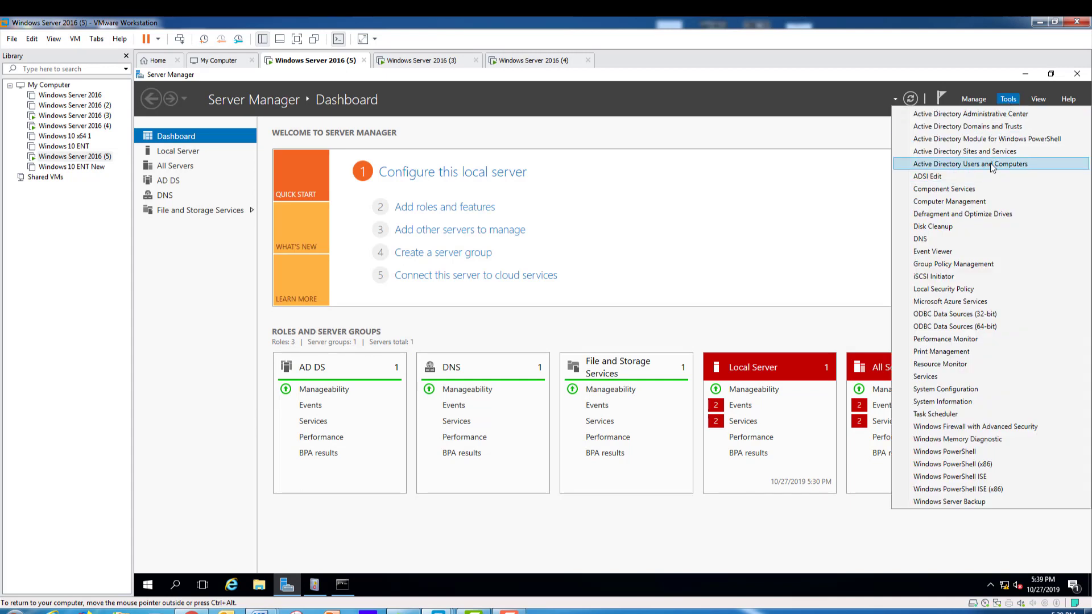
pyautogui.click(997, 165)
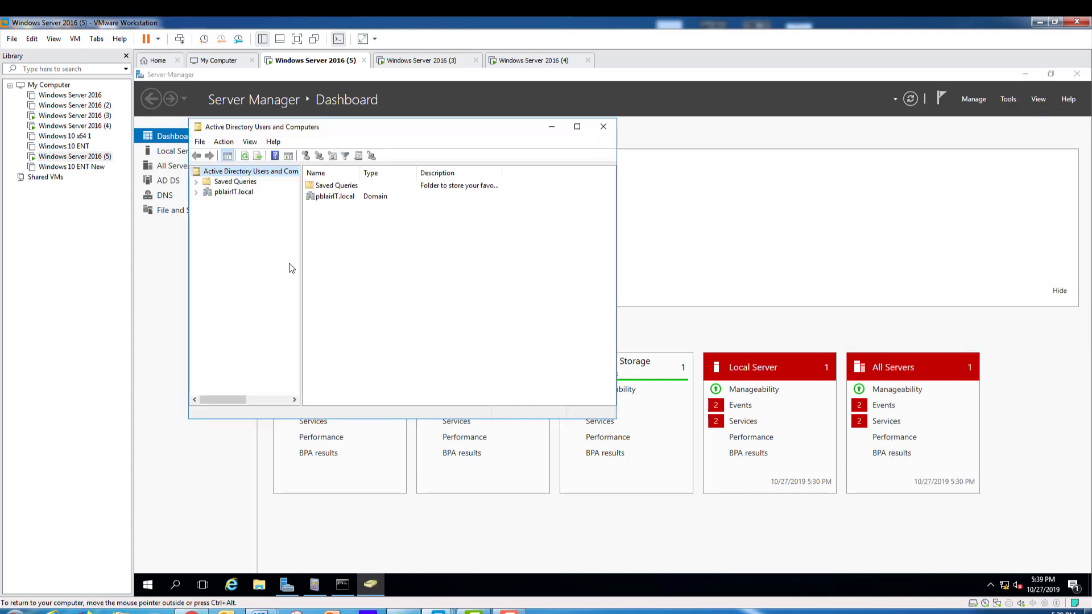
pyautogui.click(196, 192)
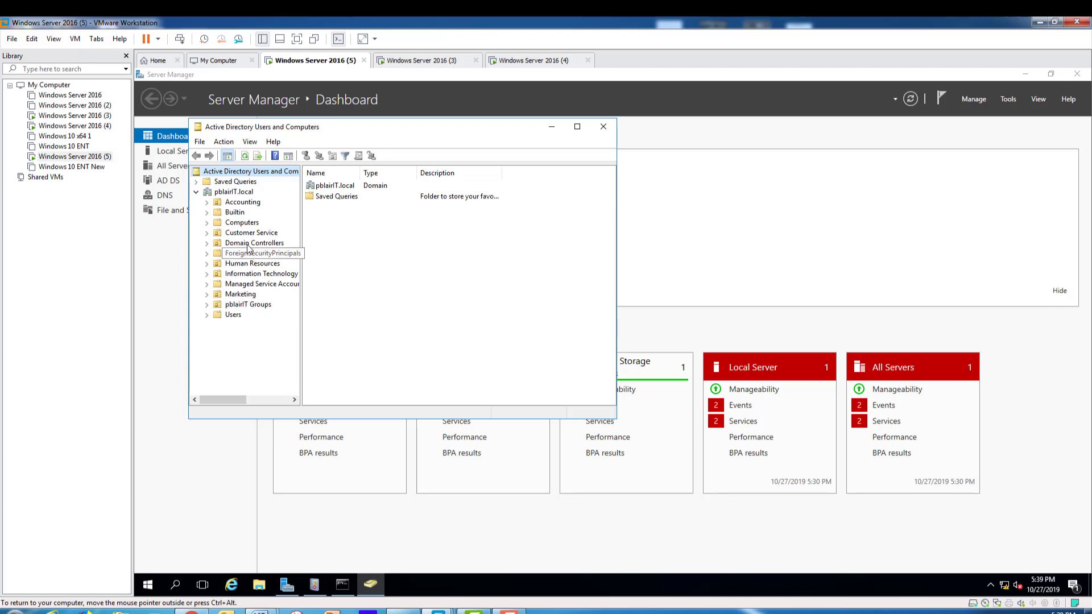
pyautogui.click(207, 202)
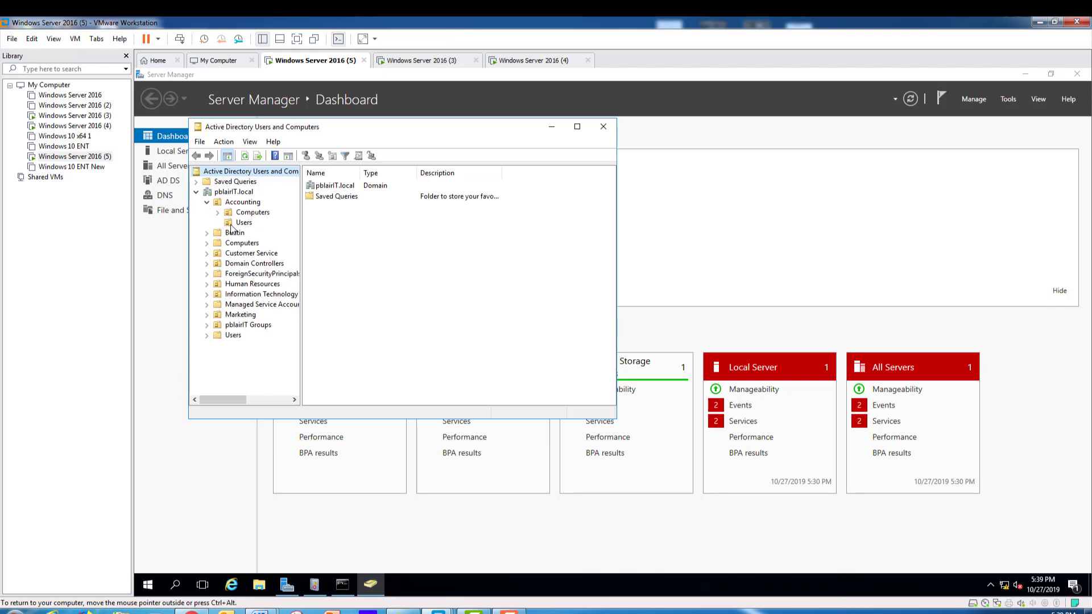
pyautogui.click(241, 223)
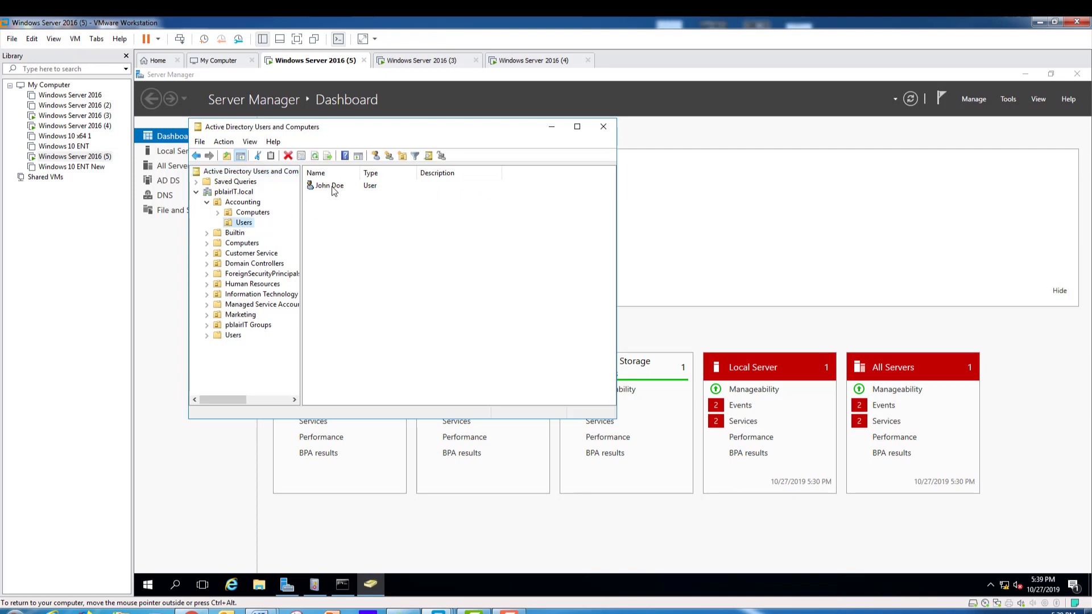
pyautogui.click(333, 188)
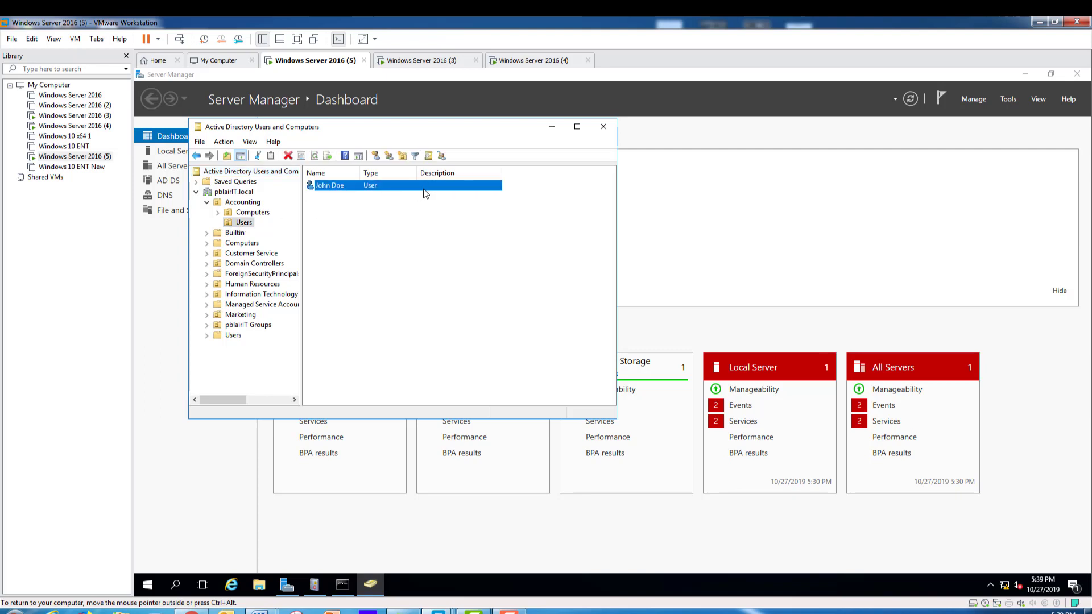
pyautogui.click(250, 212)
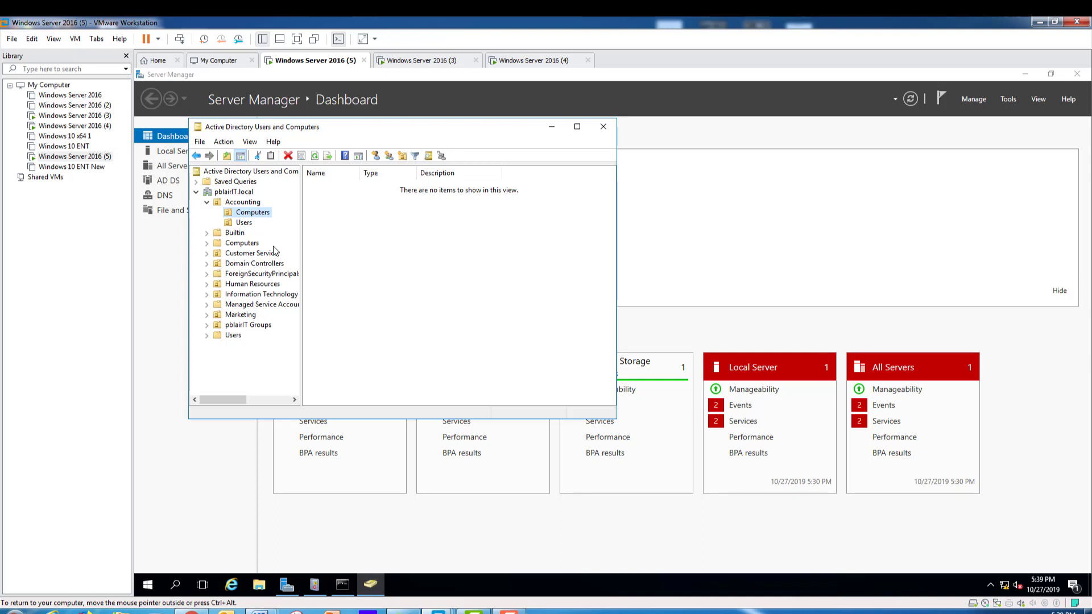
# Check the Customer Service OU's computers and users, then minimize the console.
pyautogui.click(207, 253)
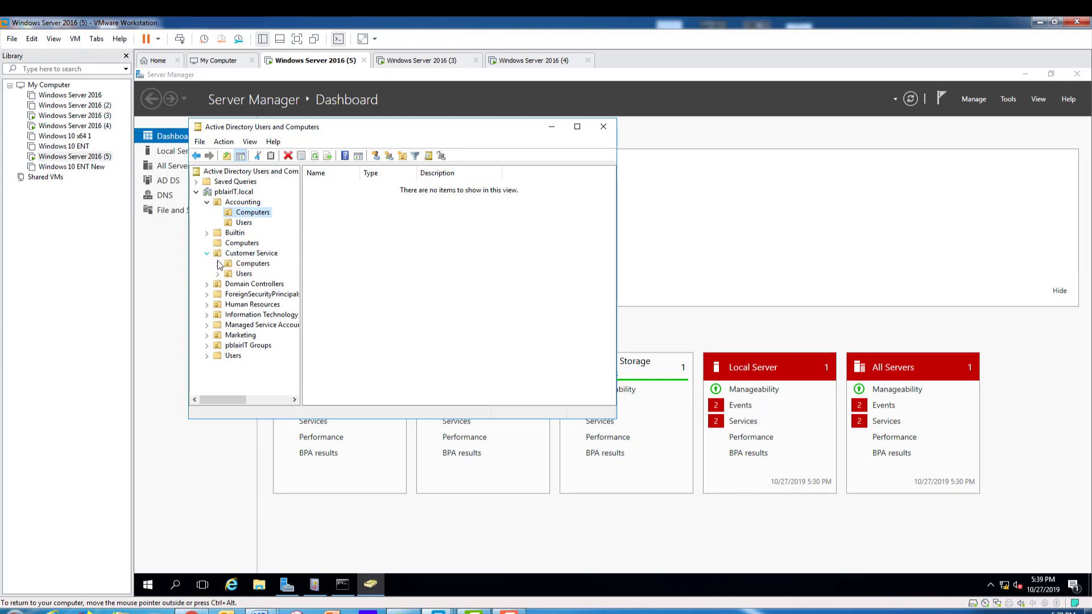
pyautogui.click(240, 265)
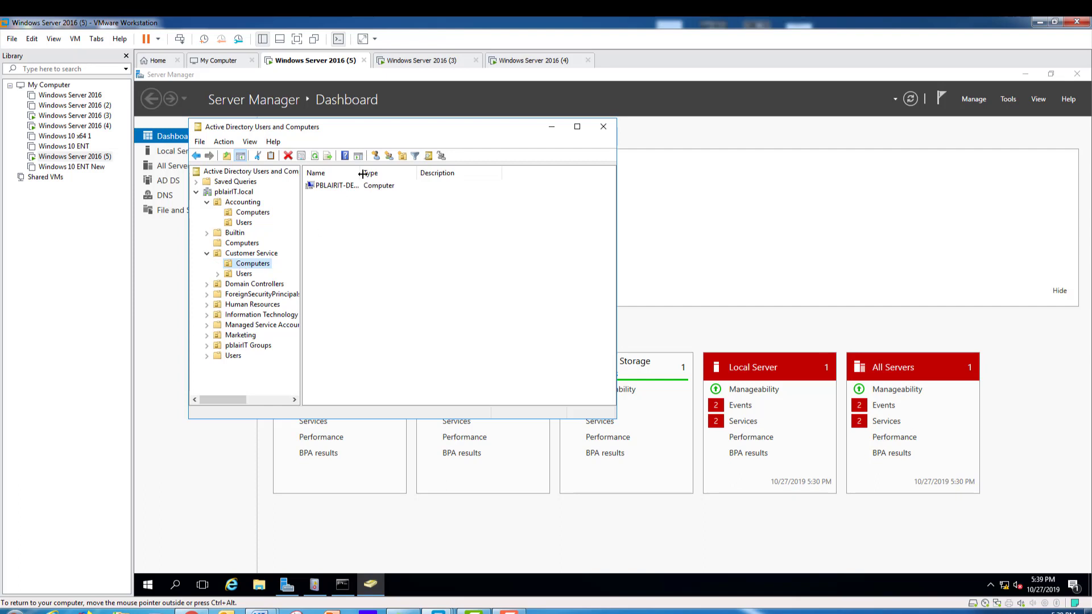
pyautogui.moveTo(361, 169); pyautogui.dragTo(391, 169)
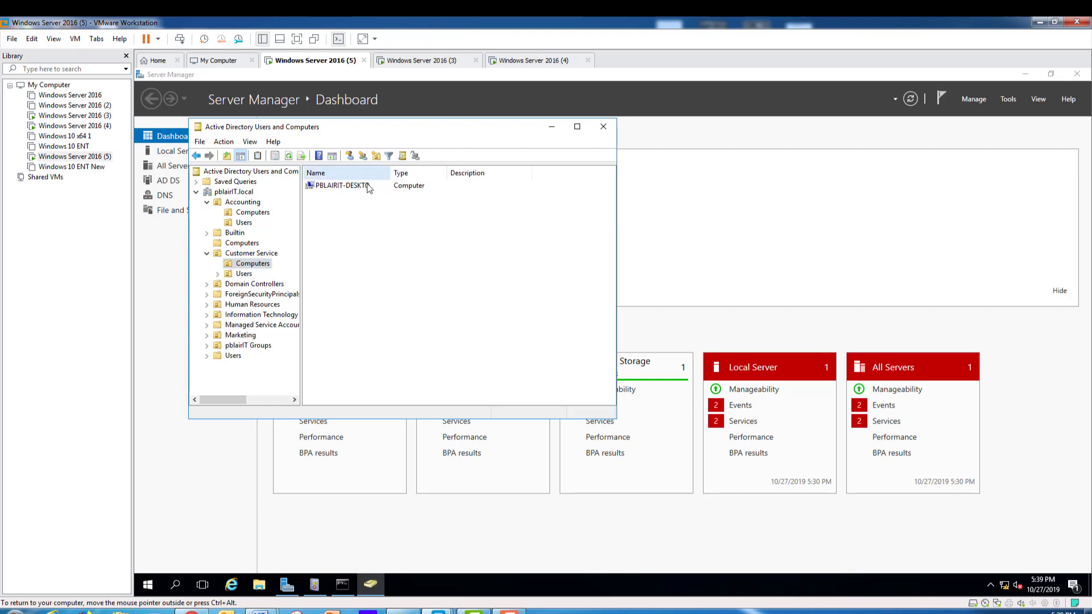
pyautogui.click(234, 274)
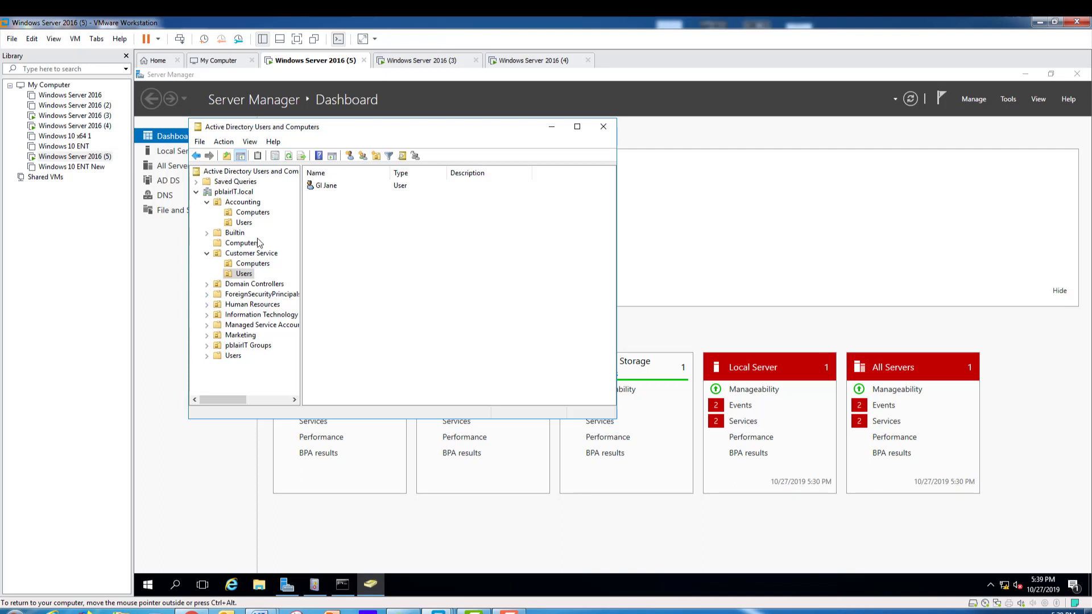
pyautogui.click(552, 128)
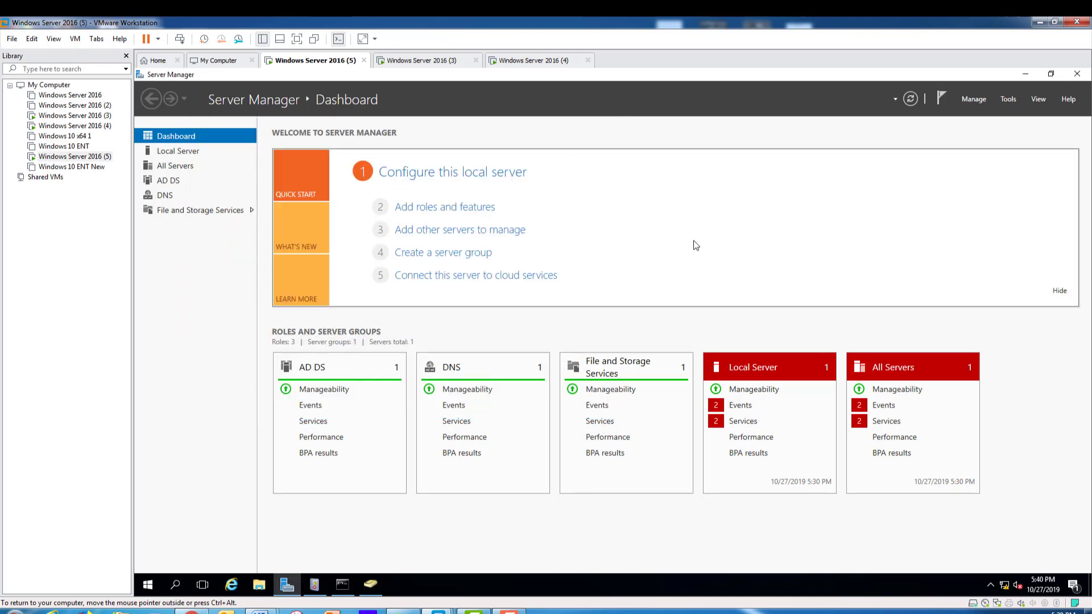